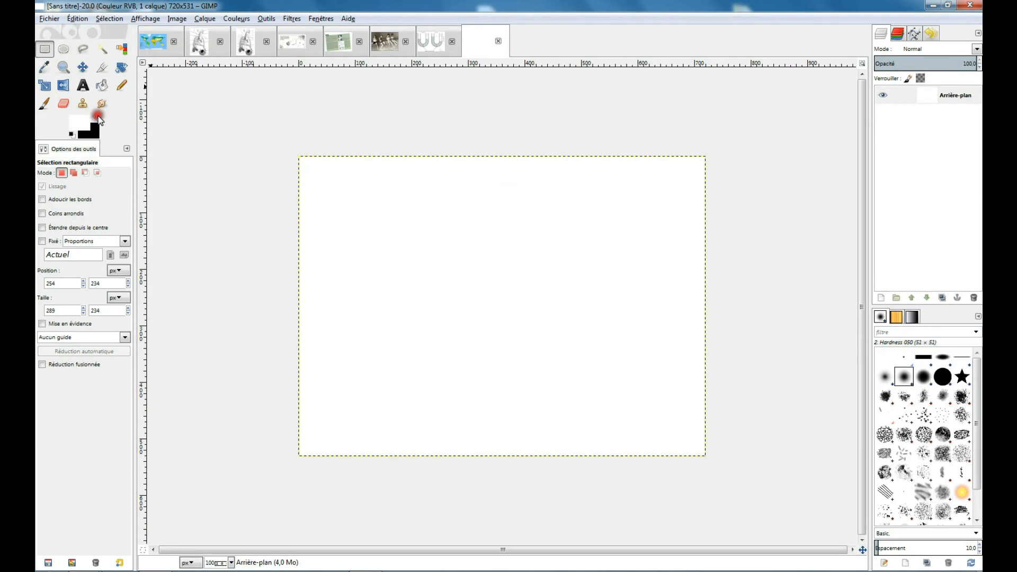
Create a new 720 × 531 px image
click(49, 19)
click(62, 33)
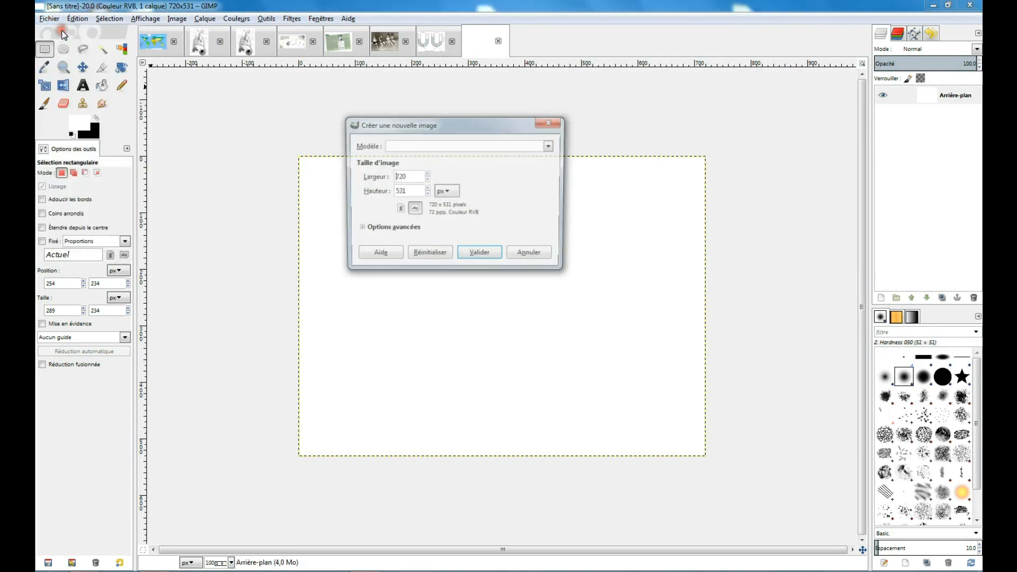
key(Return)
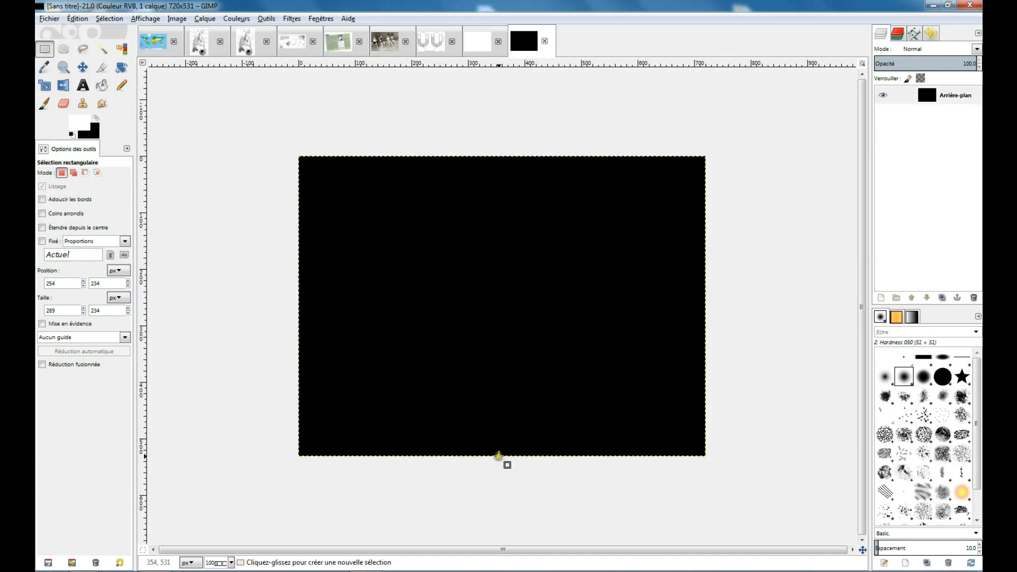
Draw a rectangular selection about 321 × 236 px in the lower middle of the black canvas and swap the foreground and background colours
click(423, 358)
drag(589, 400, 598, 400)
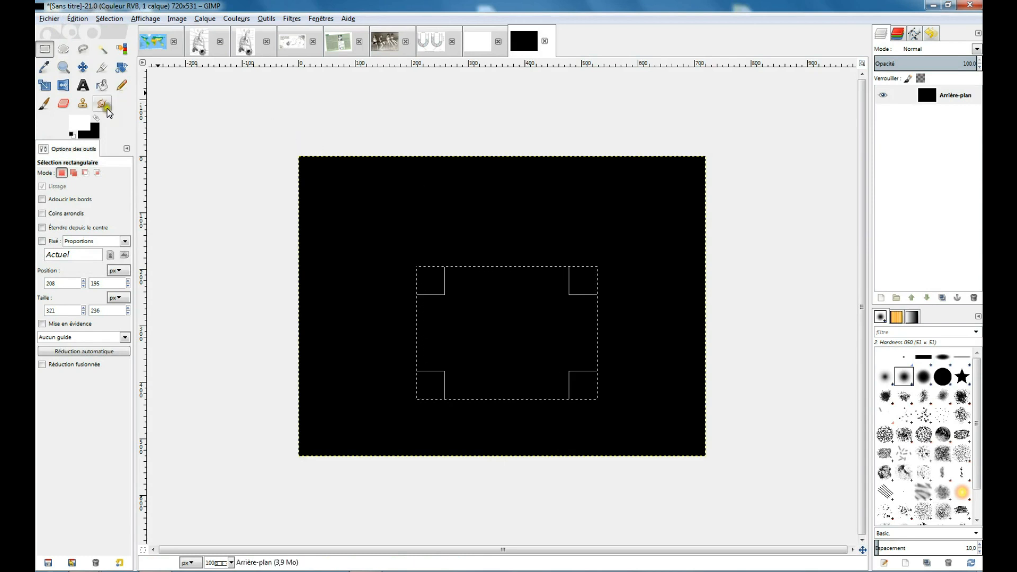
click(97, 118)
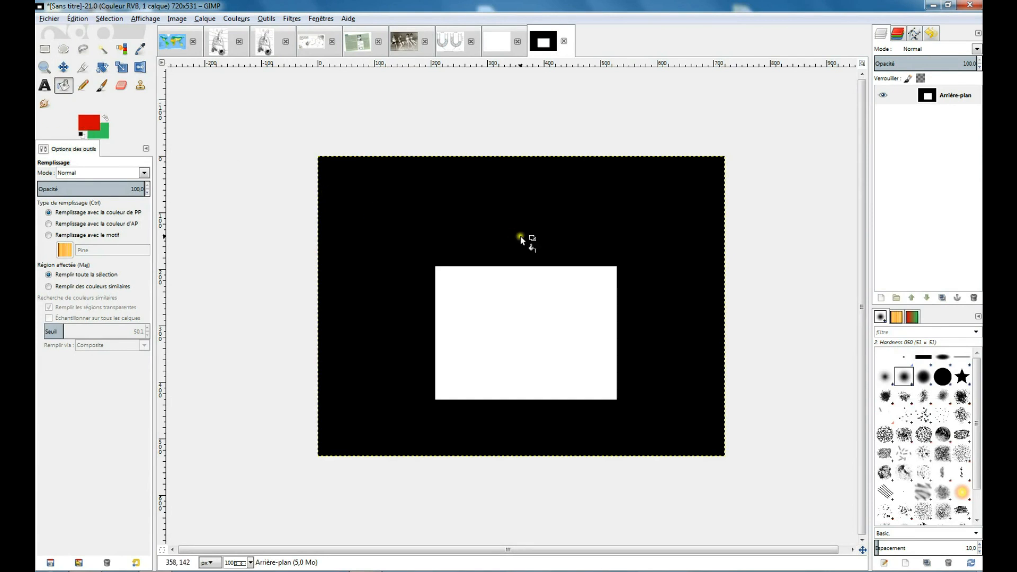
Set Bucket Fill to affect similar colours and try it on the black area around the white rectangle
click(520, 208)
click(82, 287)
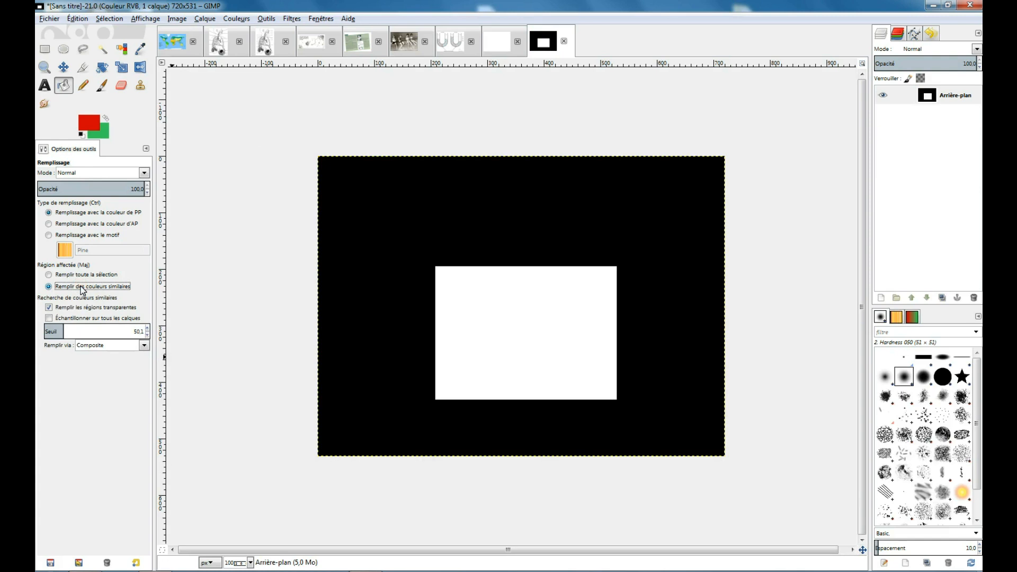
click(407, 222)
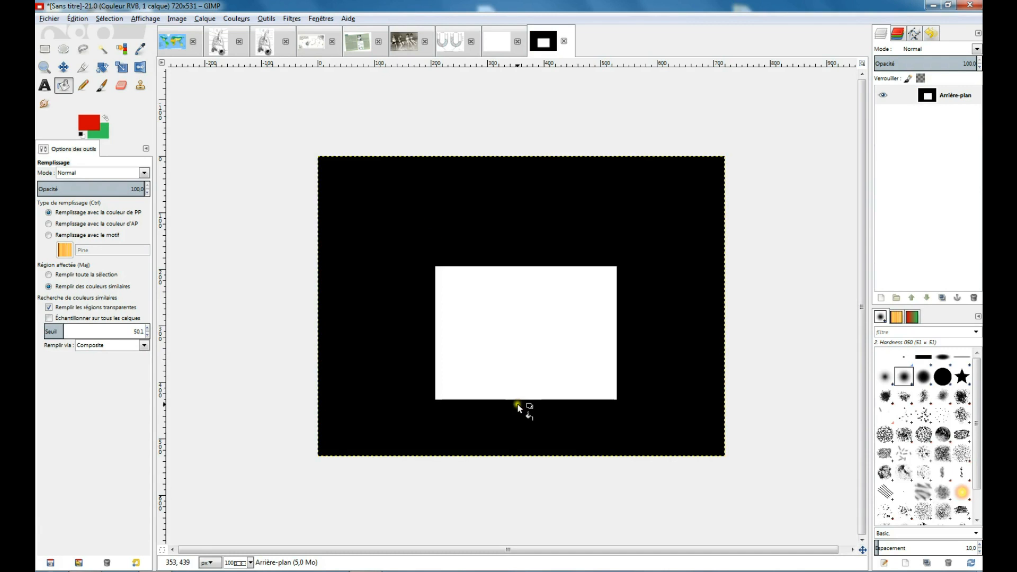
Try filling the white rectangle with the red foreground colour, undoing each fill
click(509, 328)
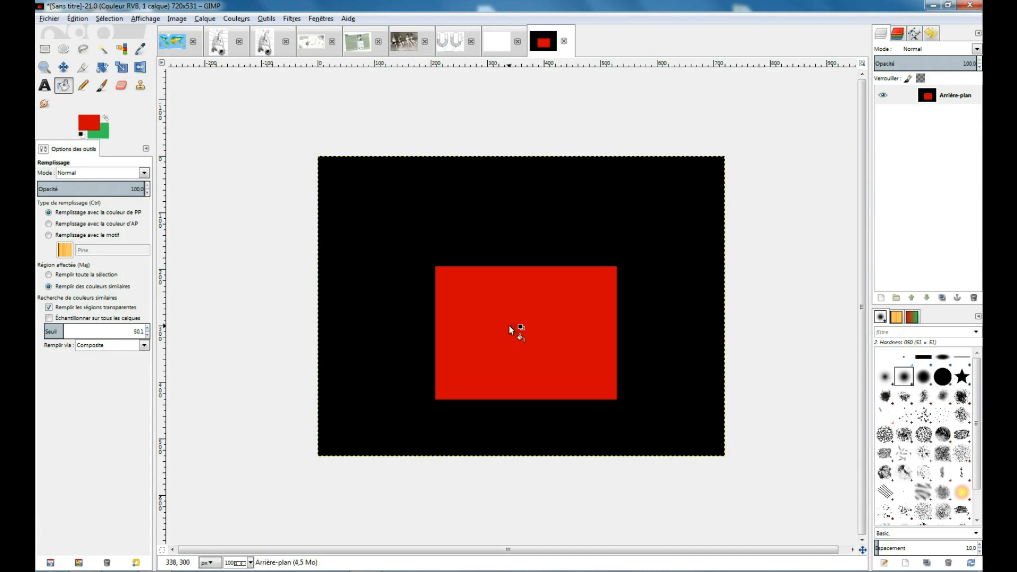
key(ctrl+z)
click(508, 329)
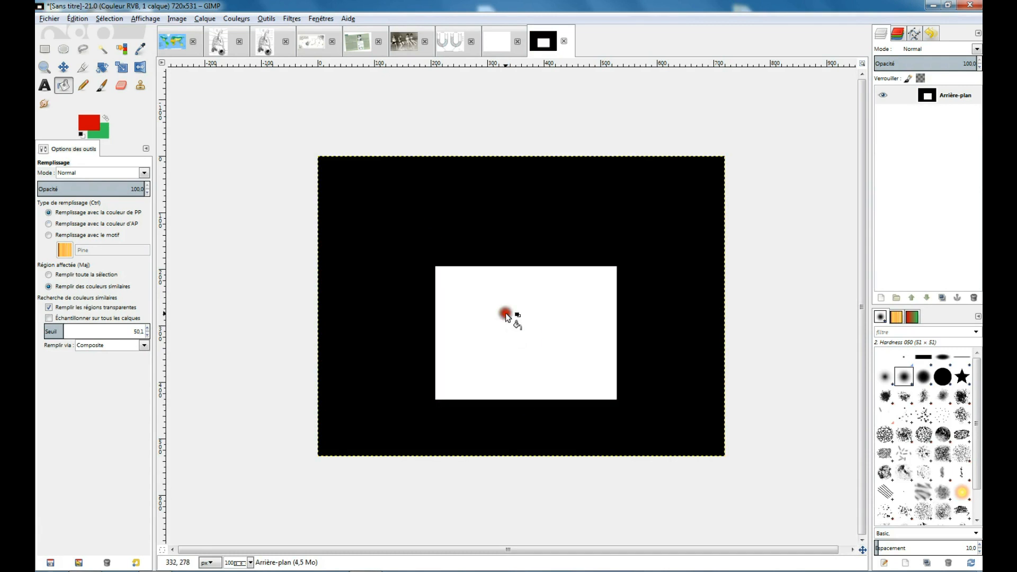
key(ctrl+z)
Raise the fill threshold to about 240 and try filling from the black area with red, undoing each fill
drag(60, 332, 148, 332)
click(427, 181)
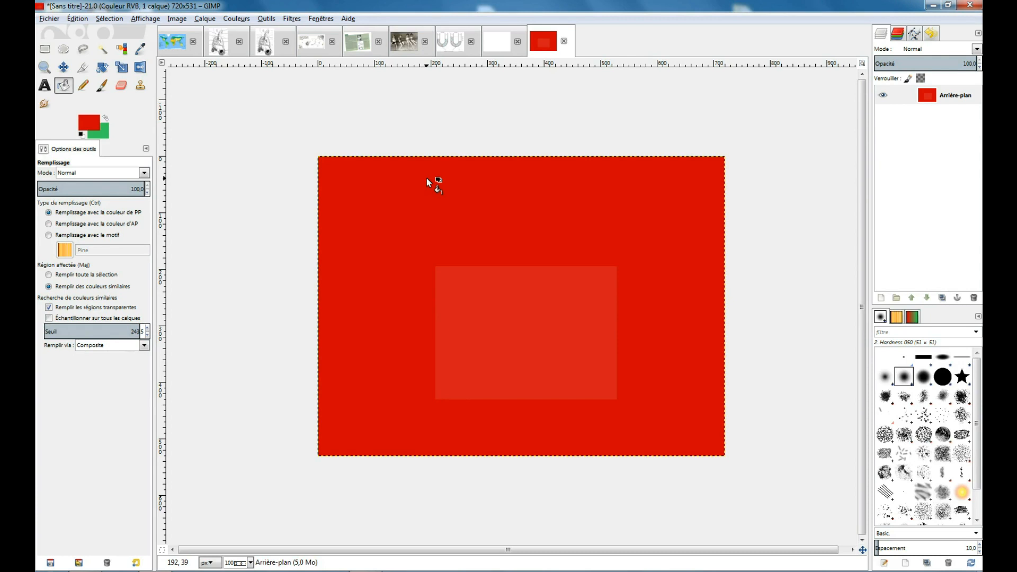
key(ctrl+z)
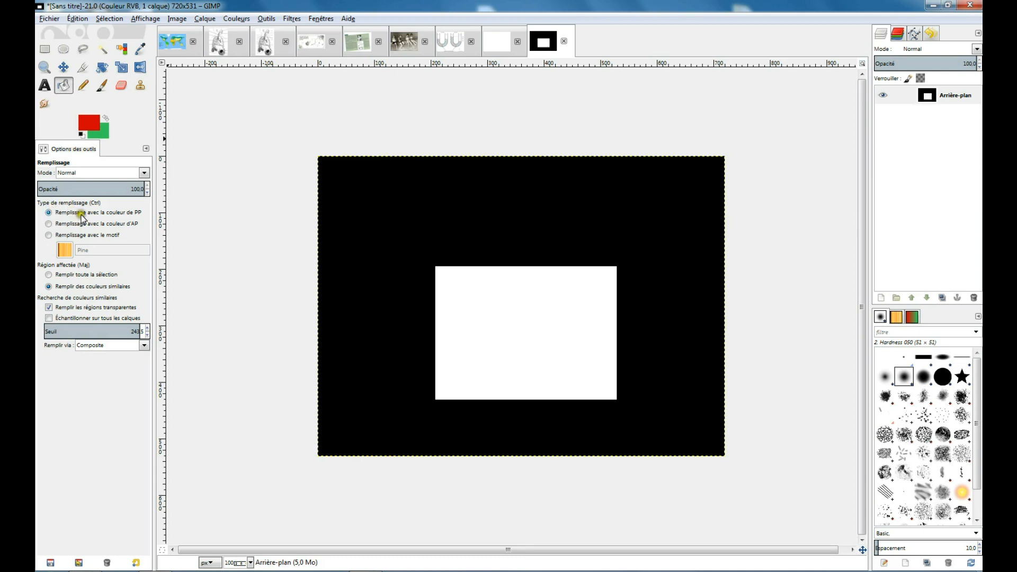
click(504, 192)
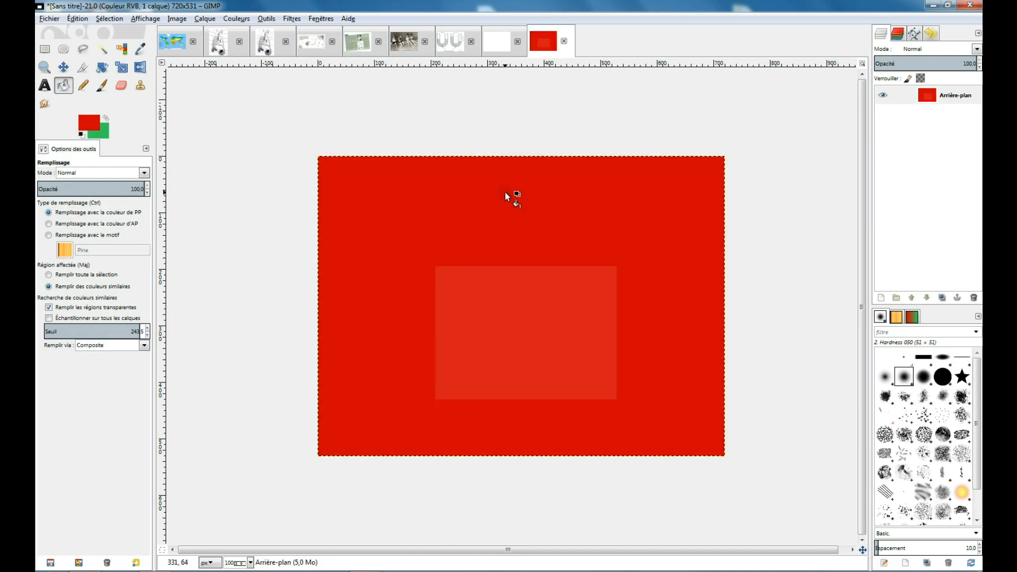
key(ctrl+z)
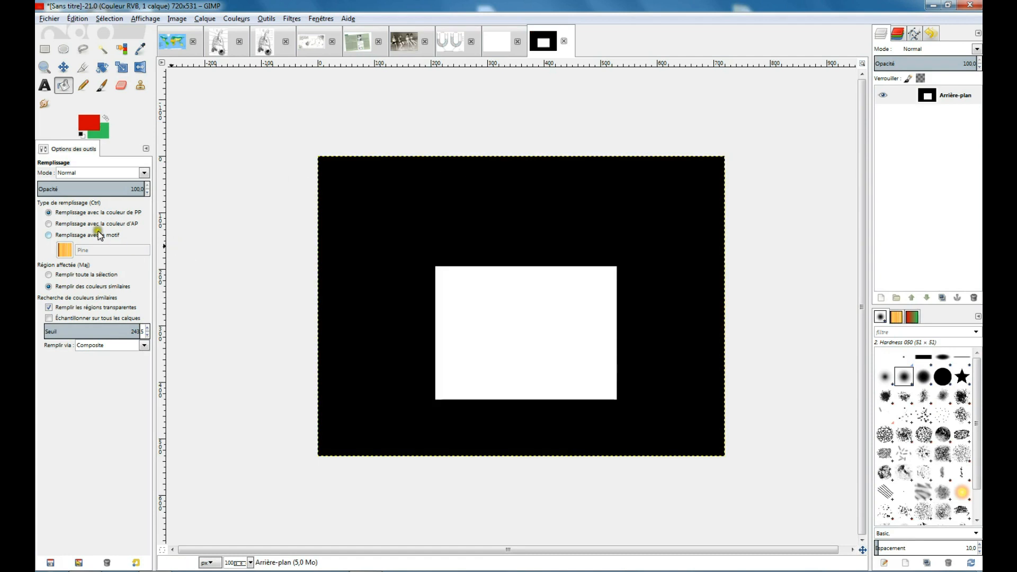
Switch the fill type to the background colour, try filling the black area with green, and undo the fill
click(99, 227)
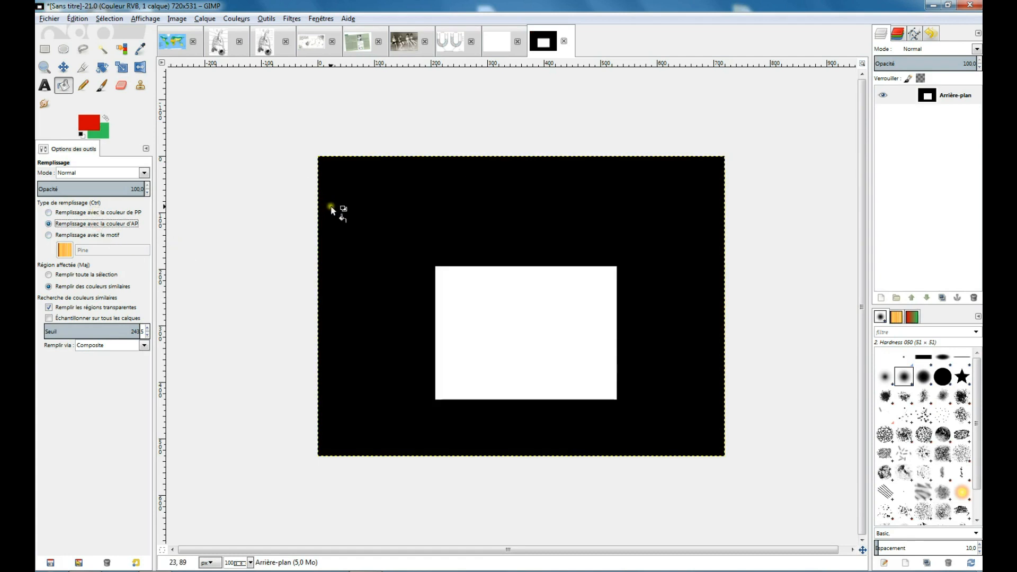
click(365, 205)
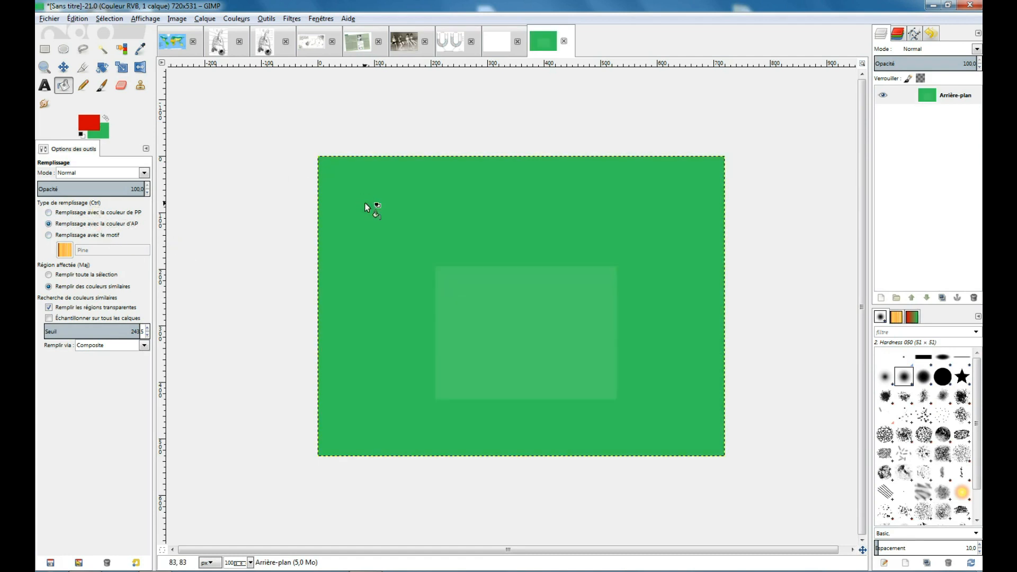
key(ctrl+z)
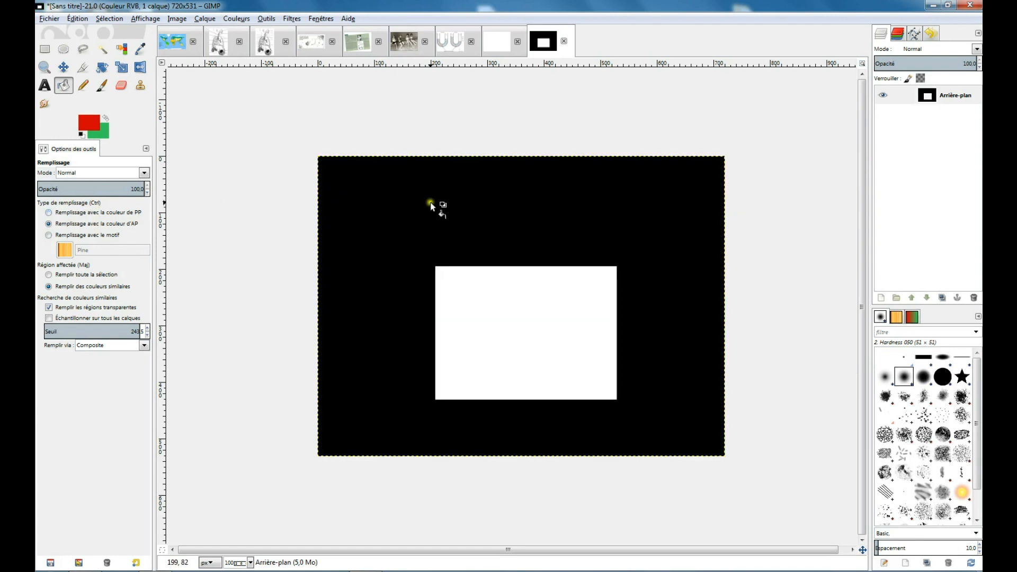
Fill the entire image with the green background colour and reset the colours to the default black and white
click(466, 212)
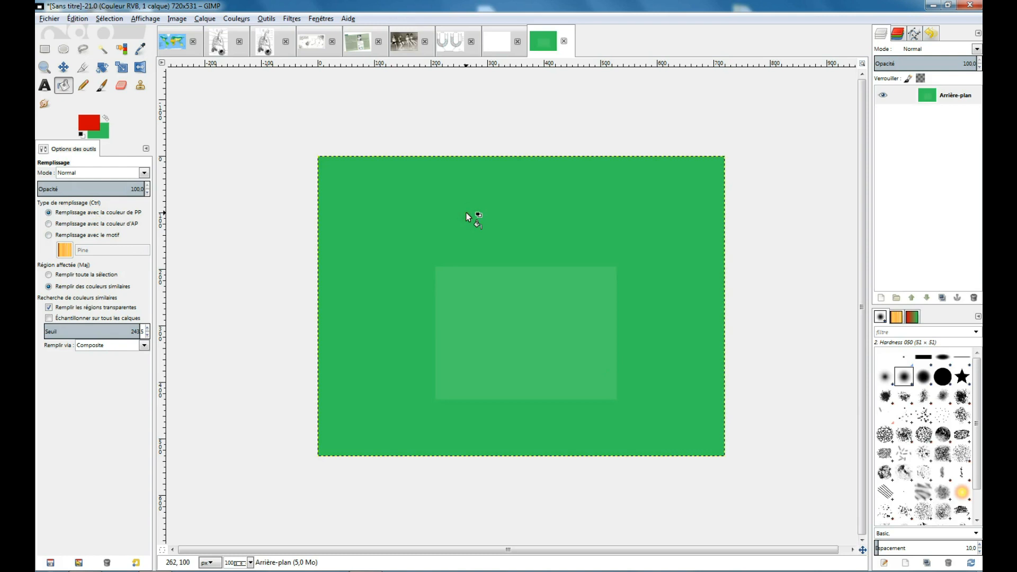
ctrl+click(466, 211)
click(466, 212)
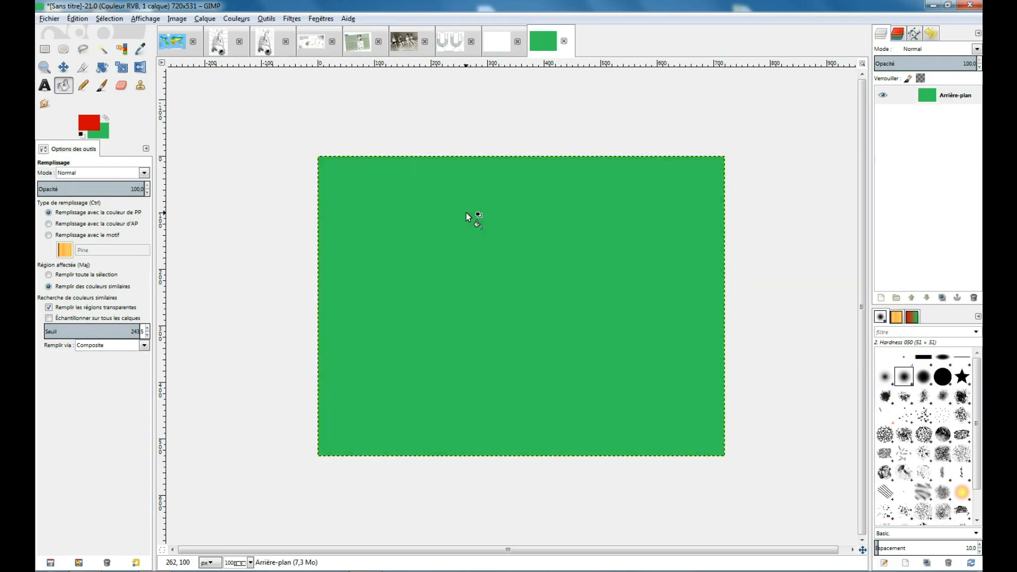
ctrl+click(466, 216)
click(466, 215)
key(d)
key(r)
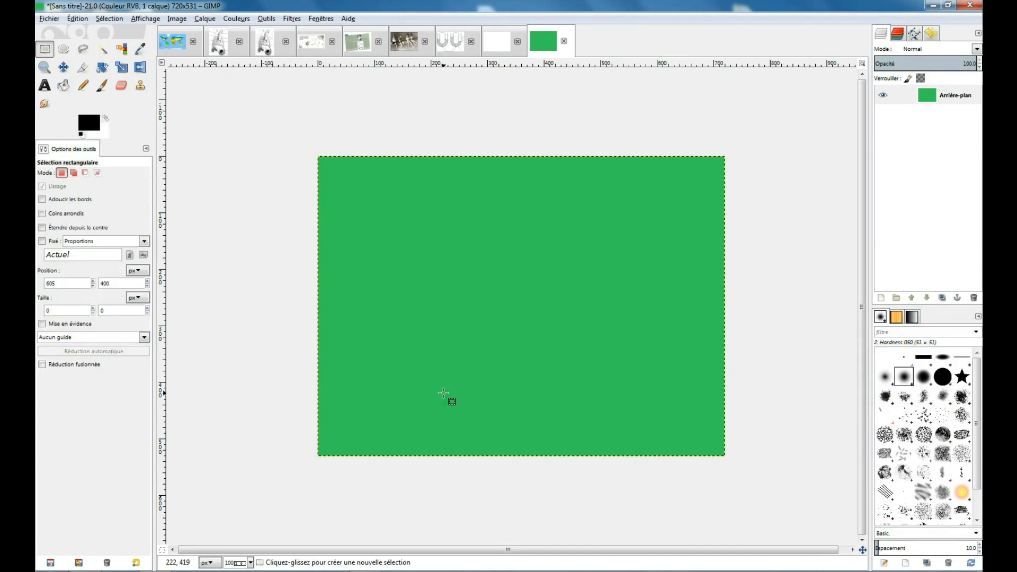
In the Osmose wikipedia image, hide the Calque layer and draw a rectangular selection about 69 × 35 px beside the "solvant" label
click(453, 48)
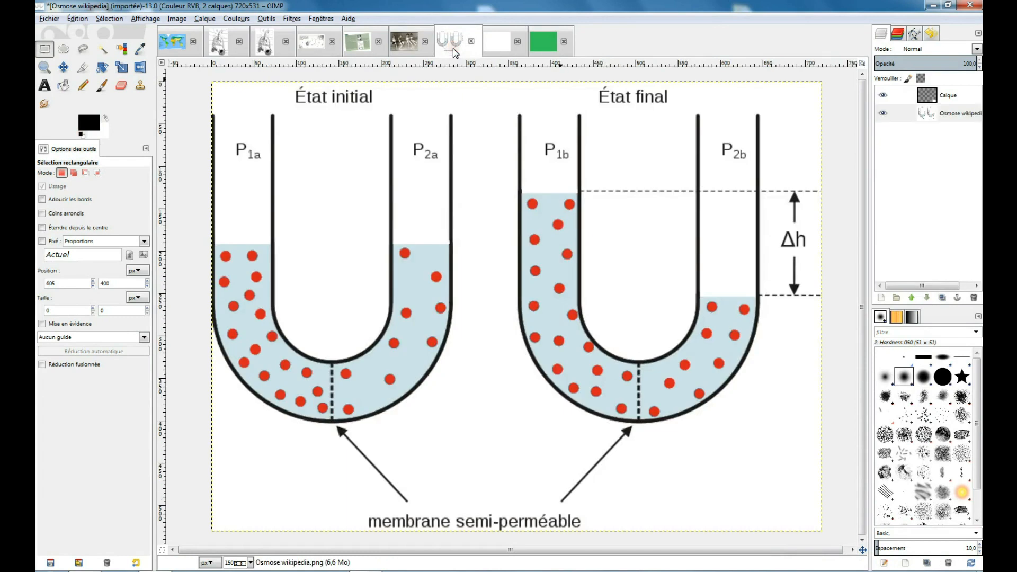
click(882, 95)
click(948, 113)
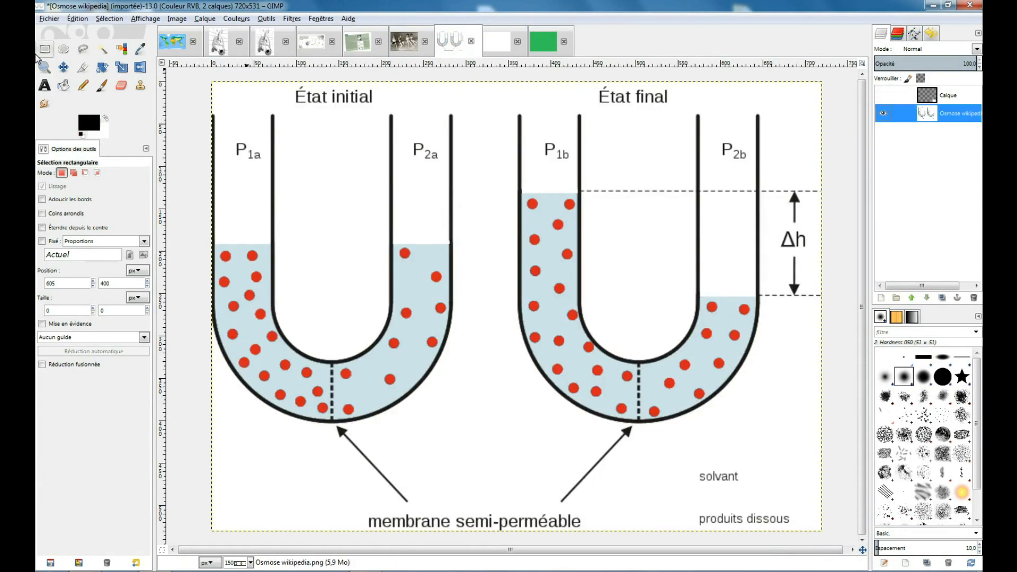
drag(636, 460, 695, 490)
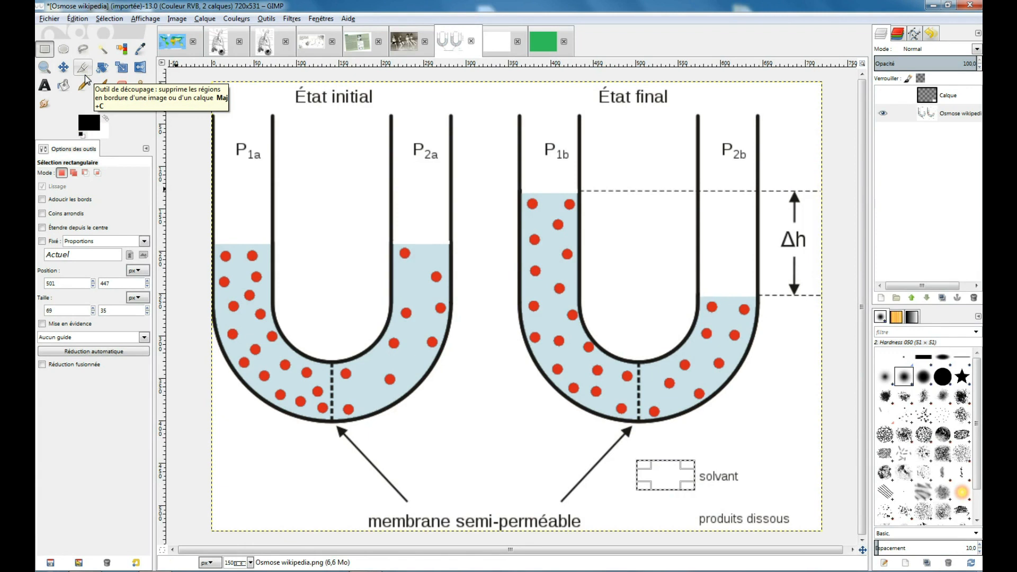
Sample the light blue liquid colour from the tube and fill the selection beside "solvant" with it on the Osmose wikipedia layer
click(140, 49)
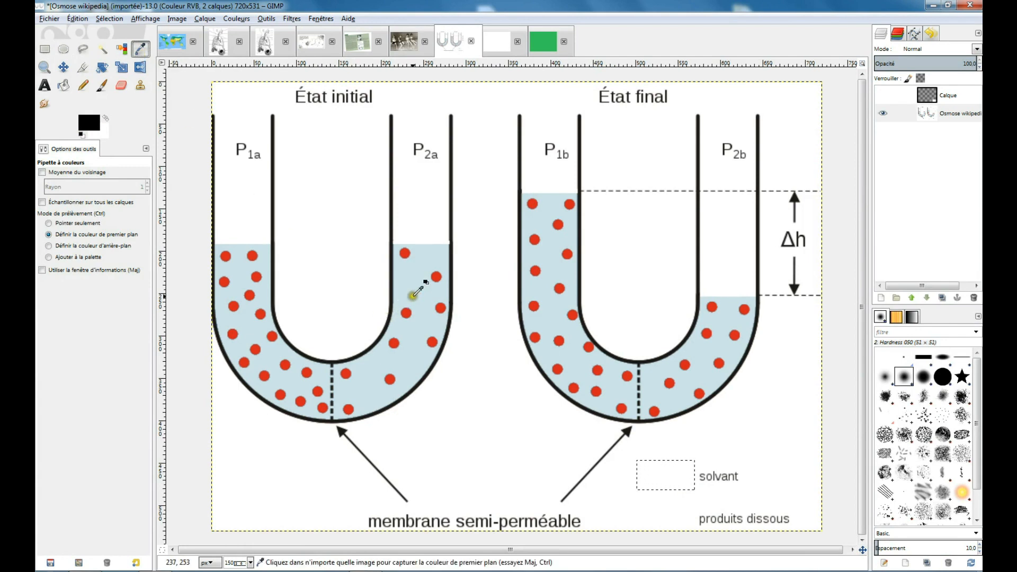
click(411, 283)
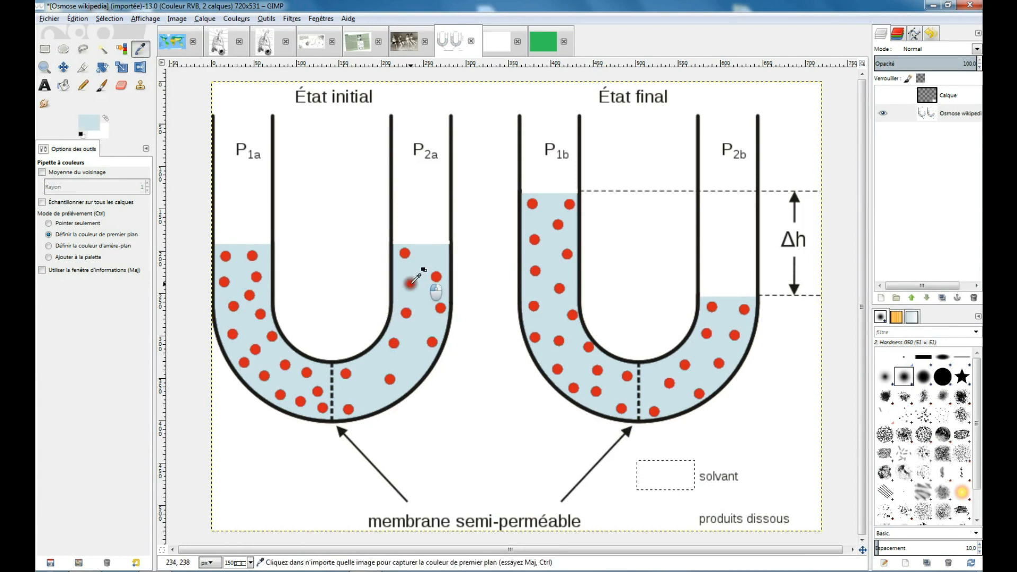
click(144, 117)
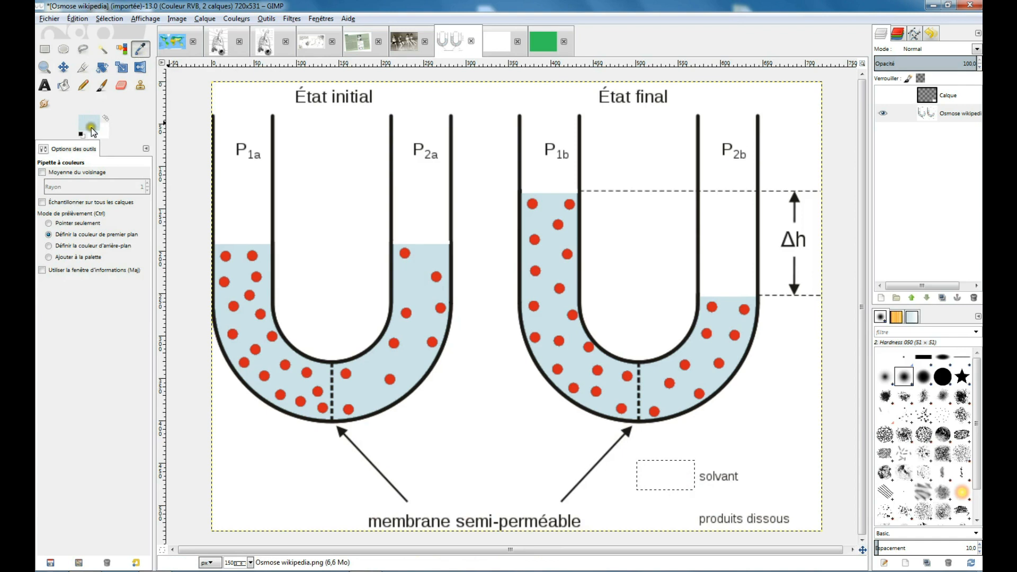
click(63, 84)
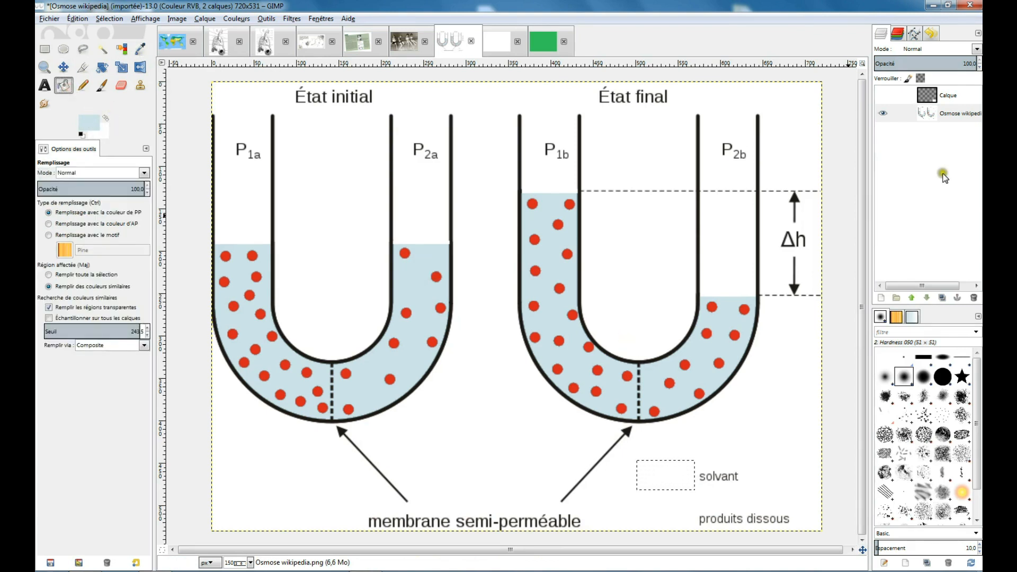
click(961, 113)
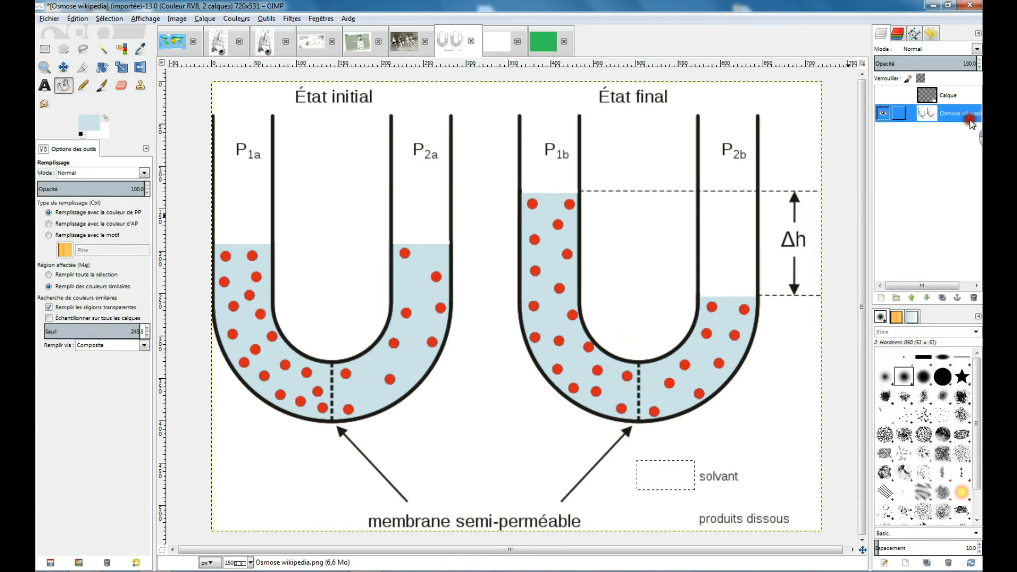
click(663, 468)
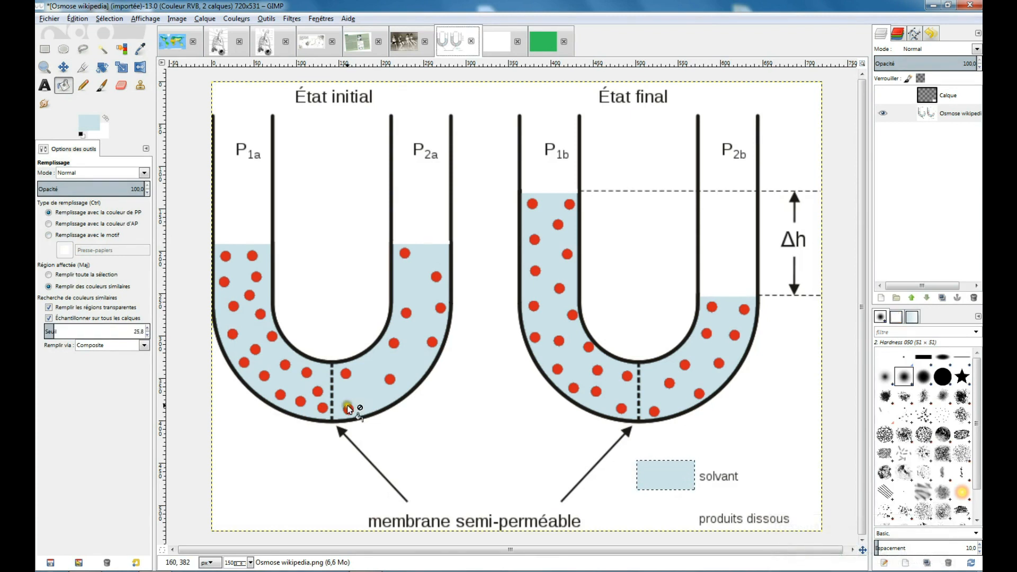
Switch to the Biomes world map, try converting it to grayscale mode, and undo the conversion
click(172, 51)
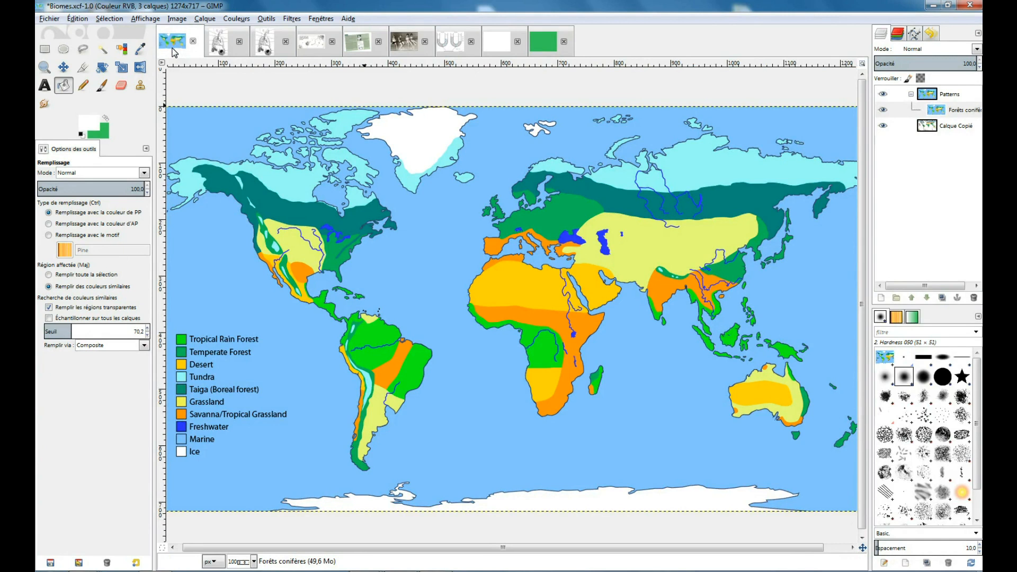
click(154, 18)
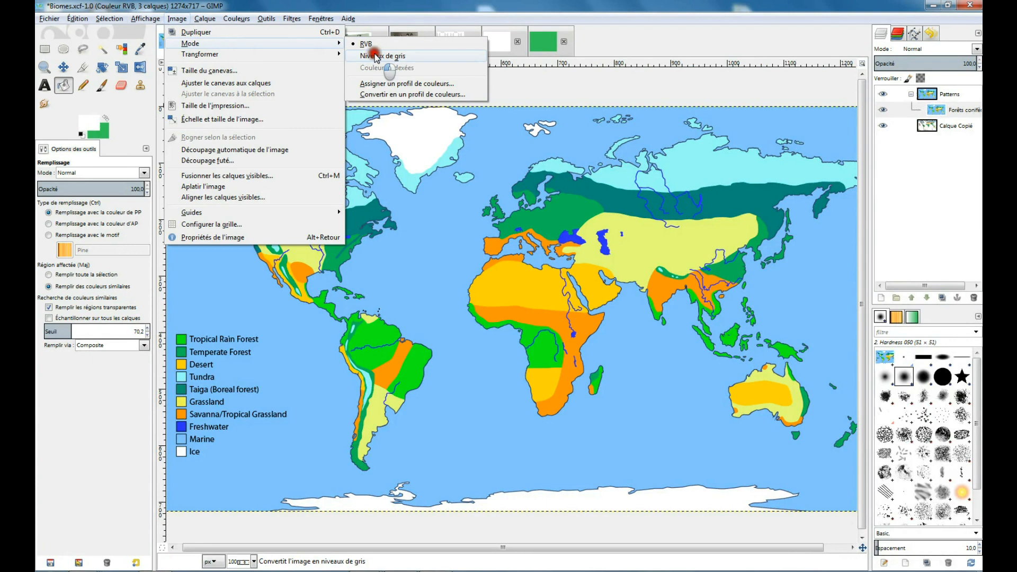
click(374, 55)
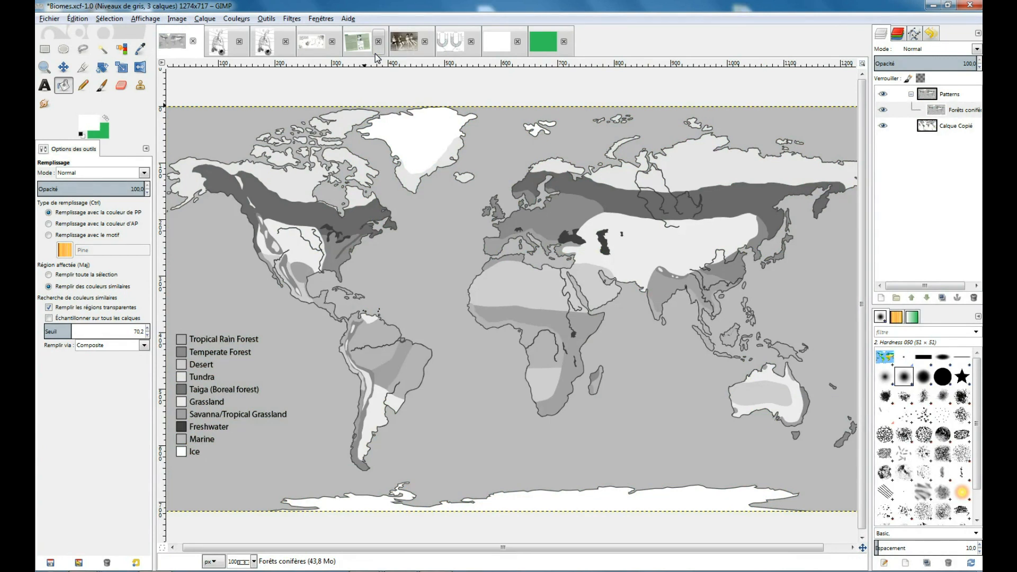
key(ctrl+z)
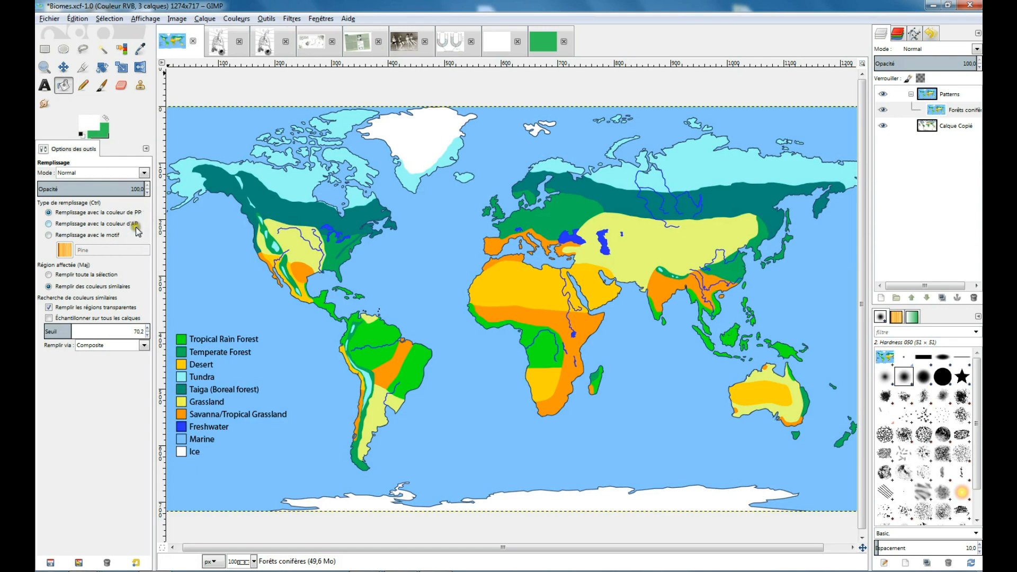
Set the fill type to the Warning! pattern and fill the North American taiga zone on the map with it
click(49, 236)
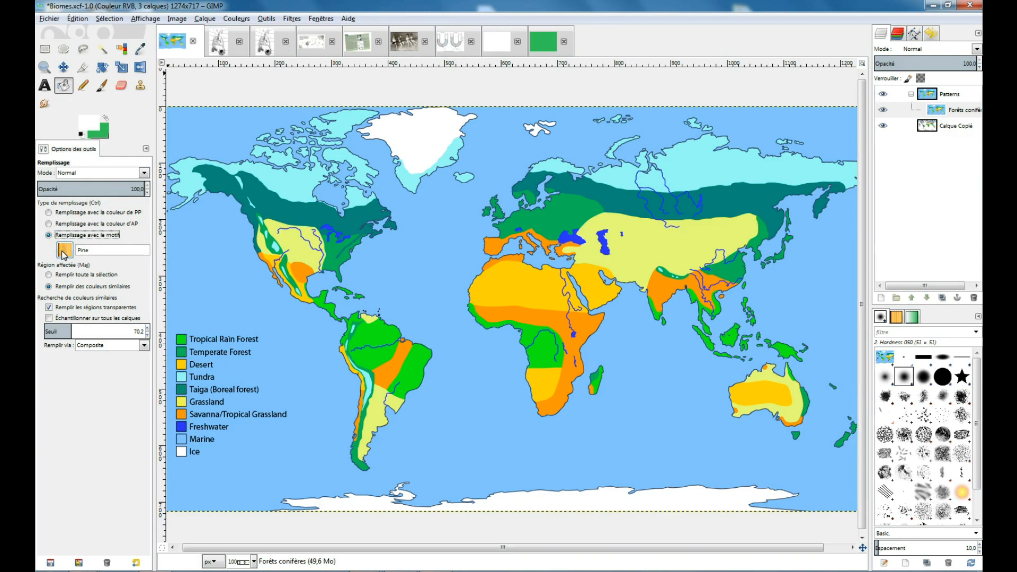
click(64, 251)
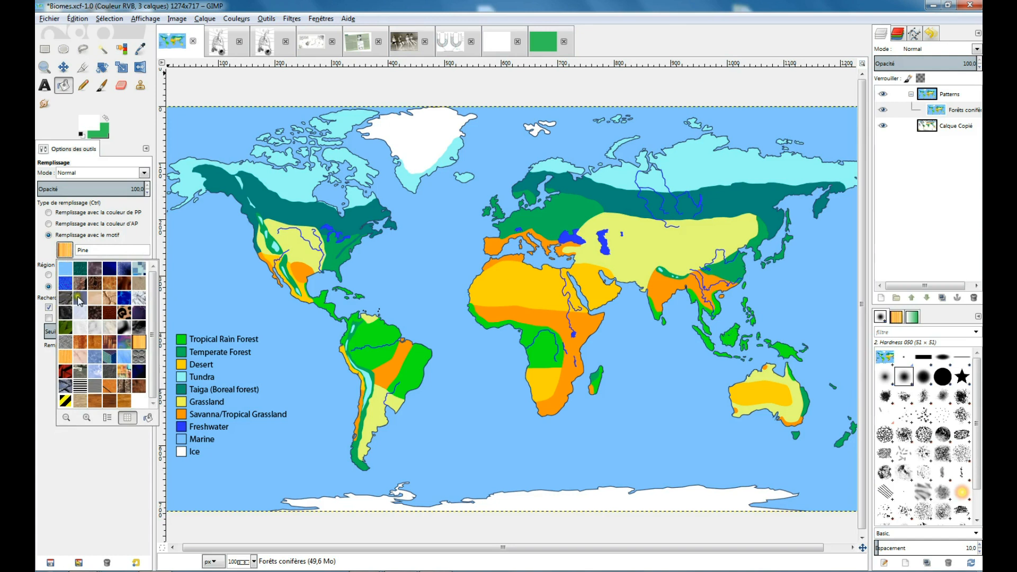
click(65, 402)
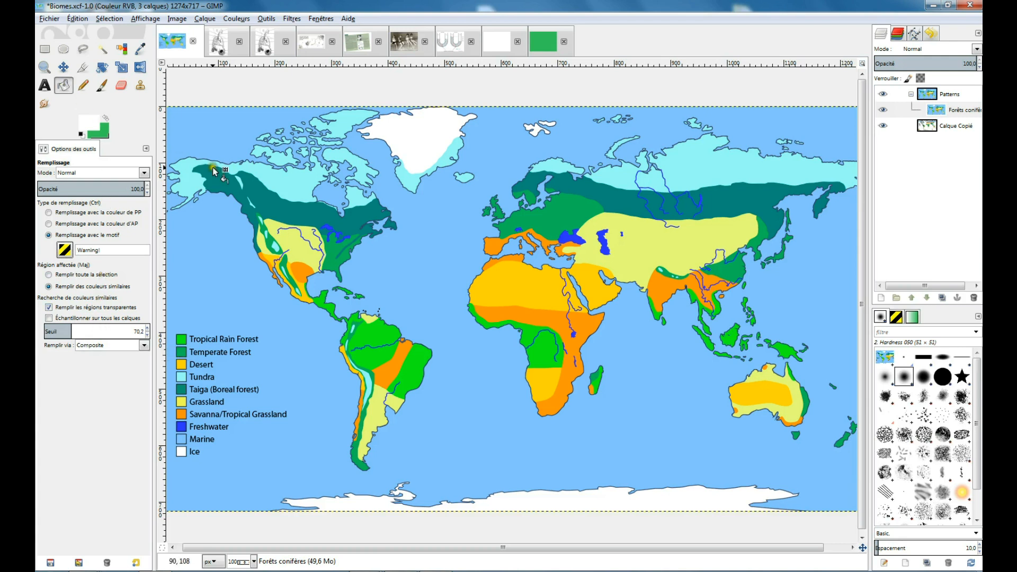
click(277, 210)
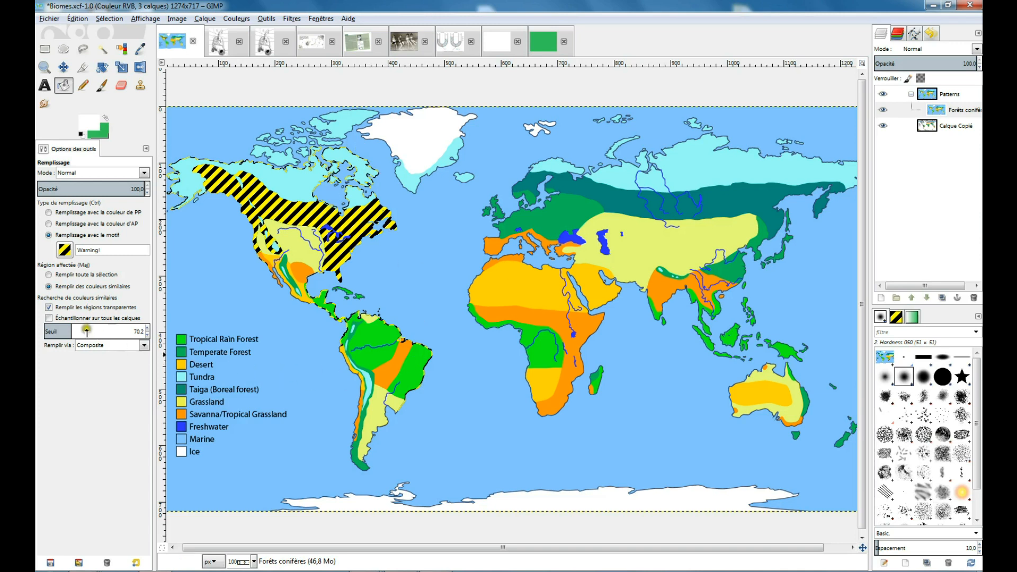
Lower the fill threshold to 32.9 and undo the pattern fill on the North American forest zones
drag(72, 331, 57, 331)
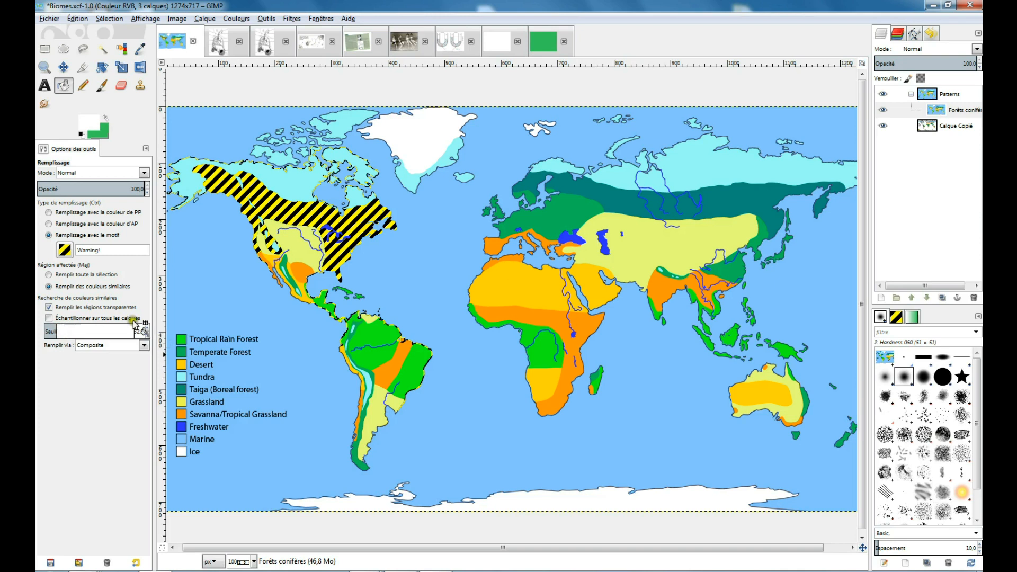
key(ctrl+z)
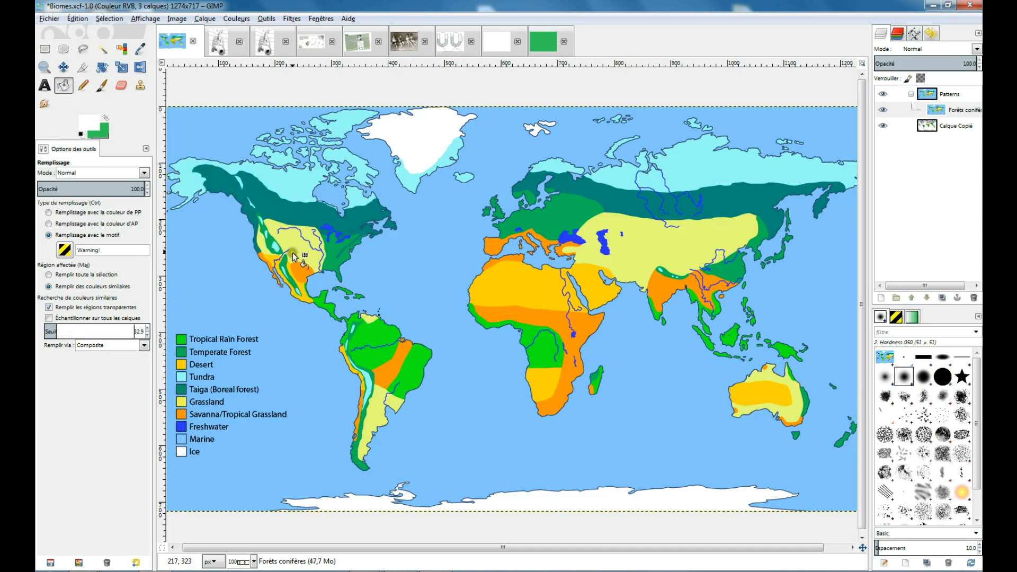
Try filling the North American, Scandinavian and Siberian taiga zones one by one with the Warning! pattern, and undo the three fills
click(292, 214)
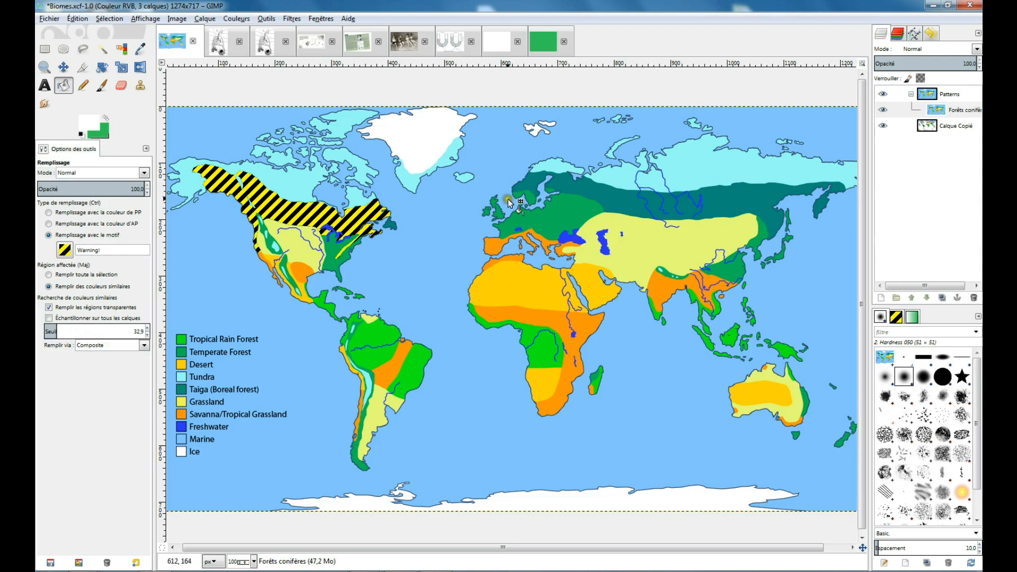
click(535, 180)
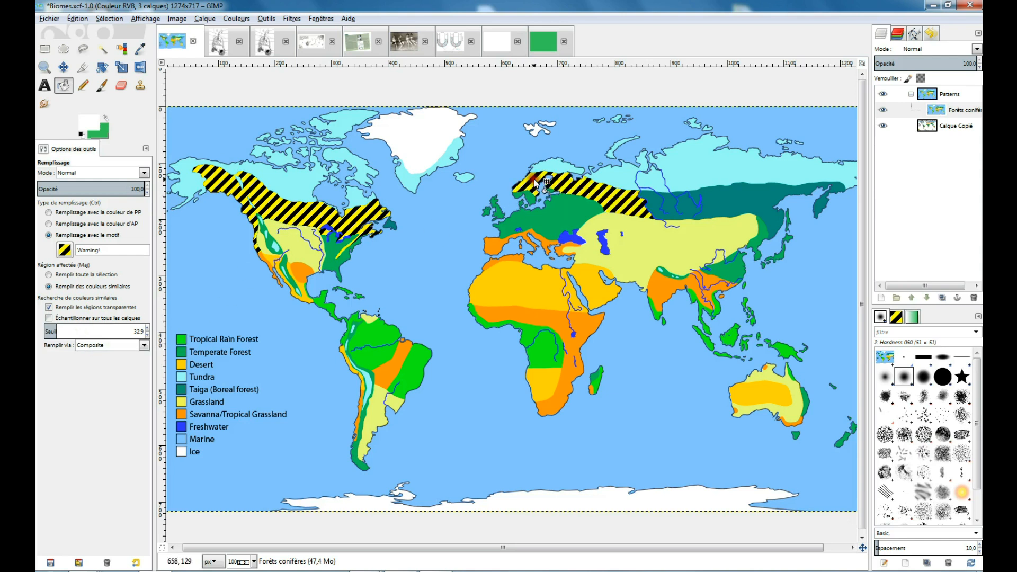
click(657, 206)
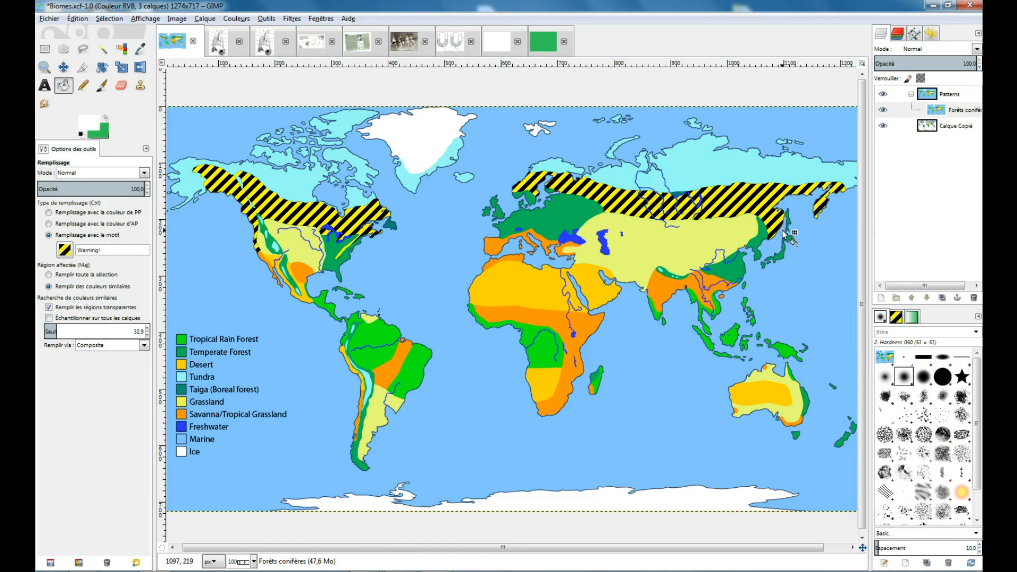
key(ctrl+z)
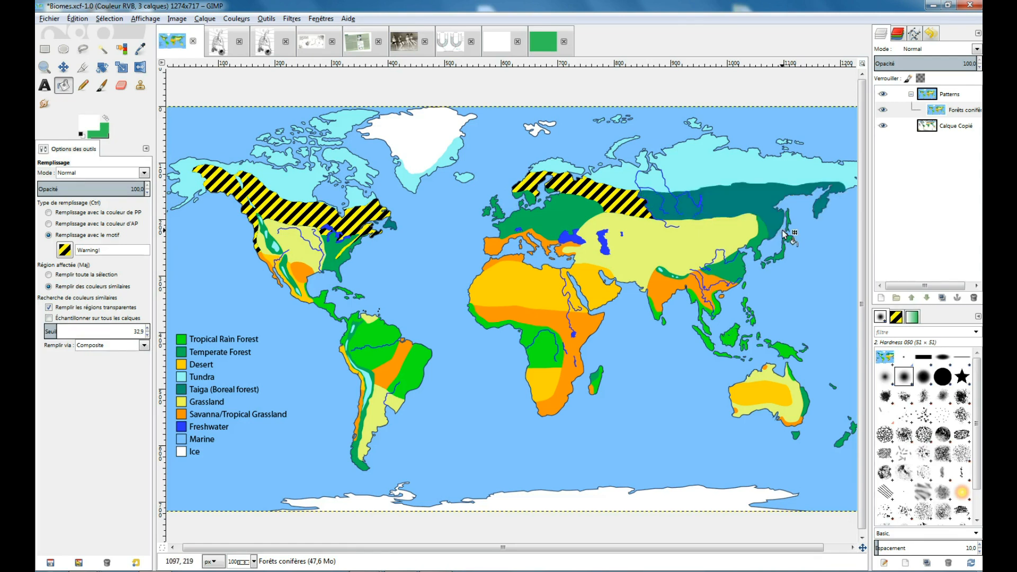
key(ctrl+z)
key(ctrl+z)
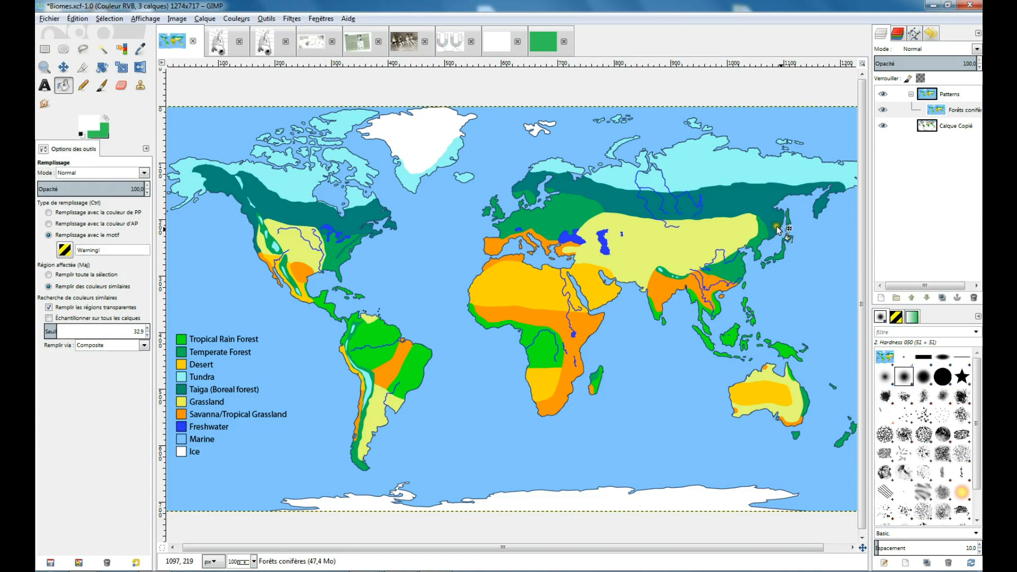
Select all taiga areas by colour and fill the whole selection with the Warning! pattern
click(123, 50)
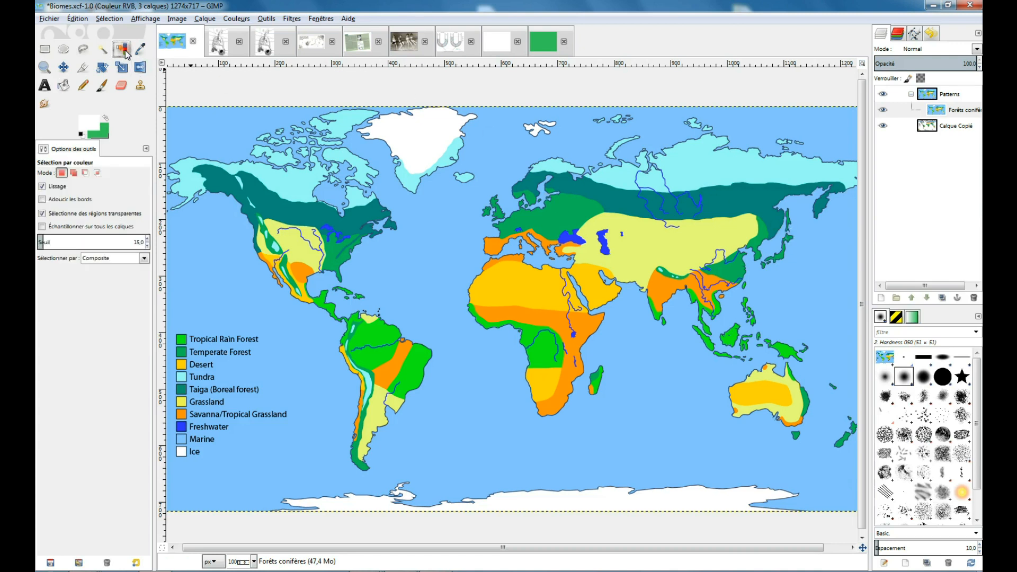
click(281, 212)
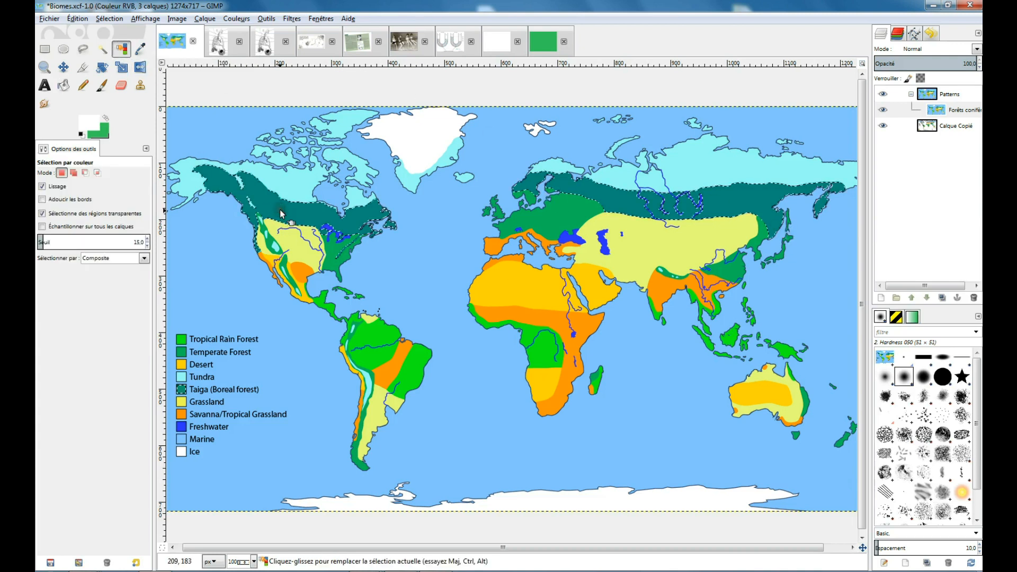
click(64, 86)
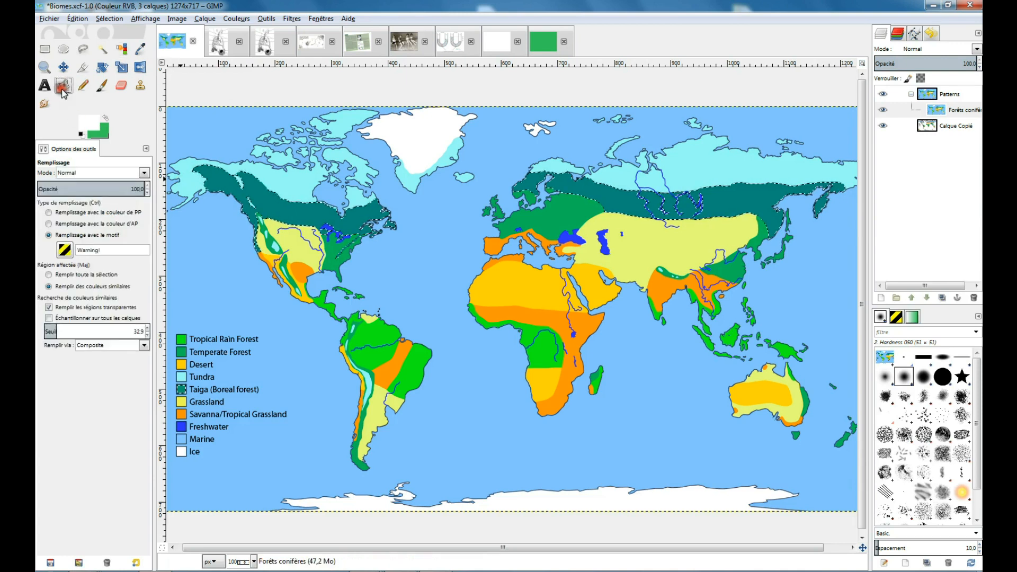
click(66, 275)
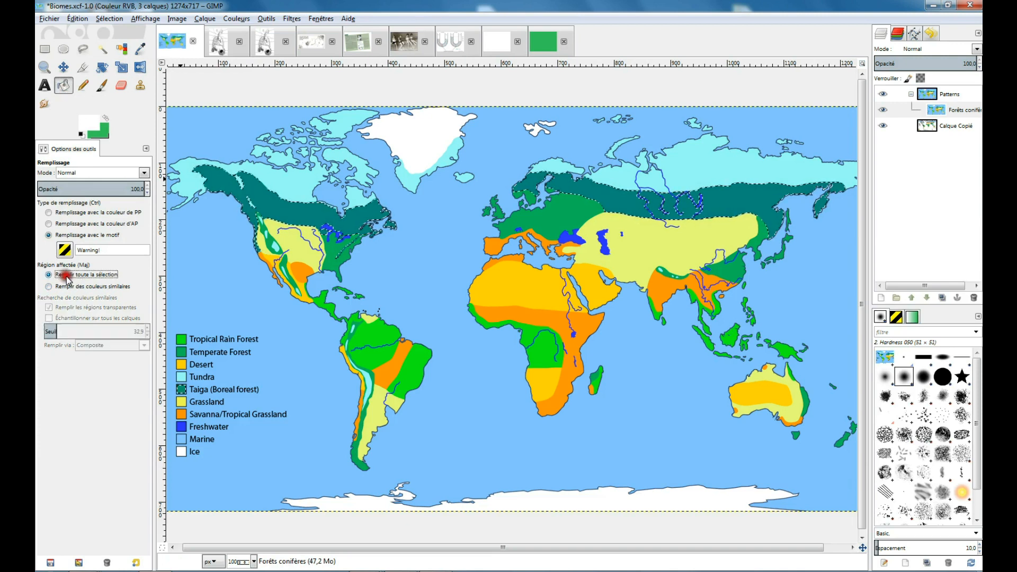
click(275, 209)
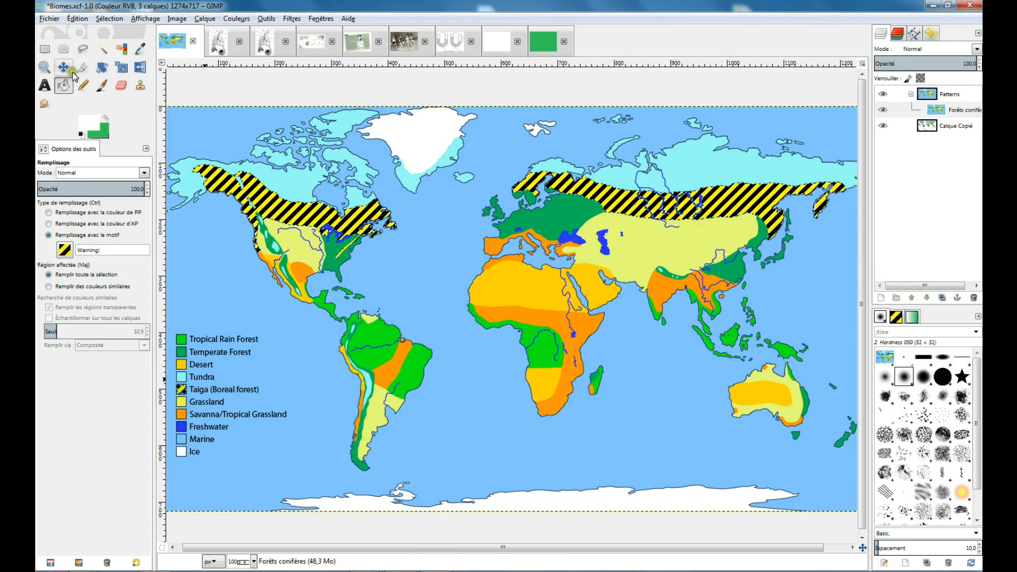
Select all grassland areas by colour and fill the whole selection with the Stripes pattern
click(121, 49)
click(630, 244)
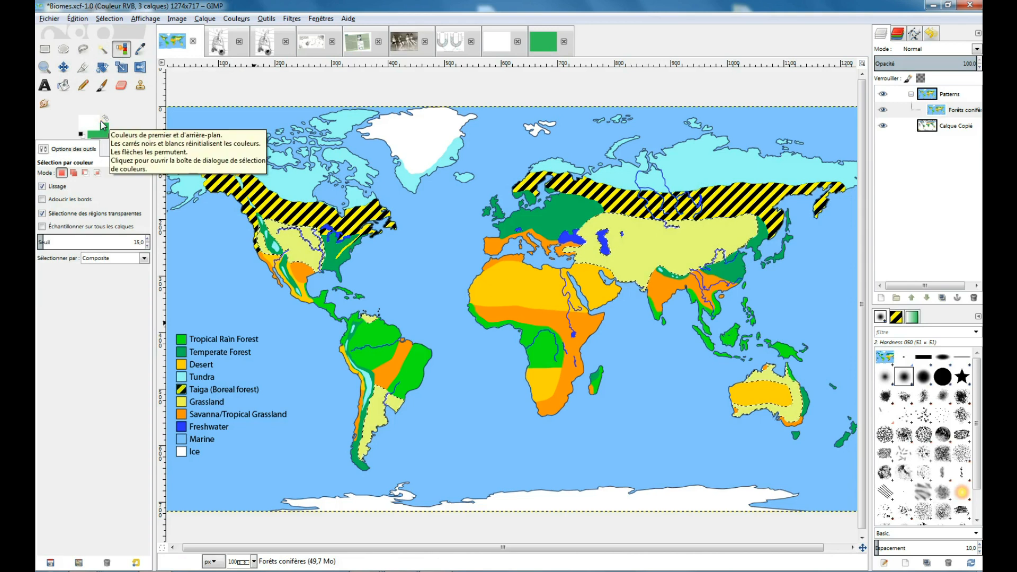
click(64, 86)
click(64, 249)
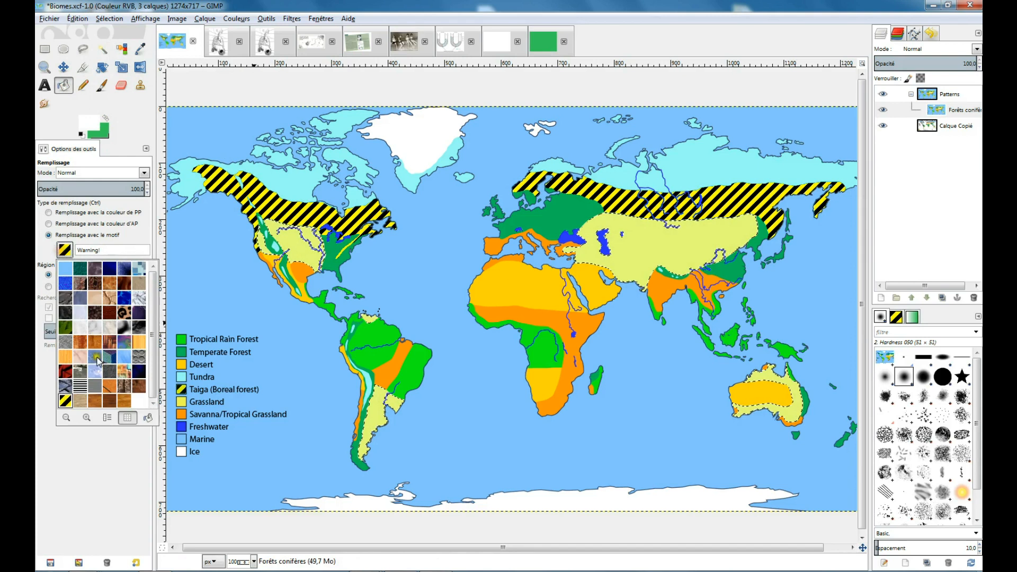
click(78, 387)
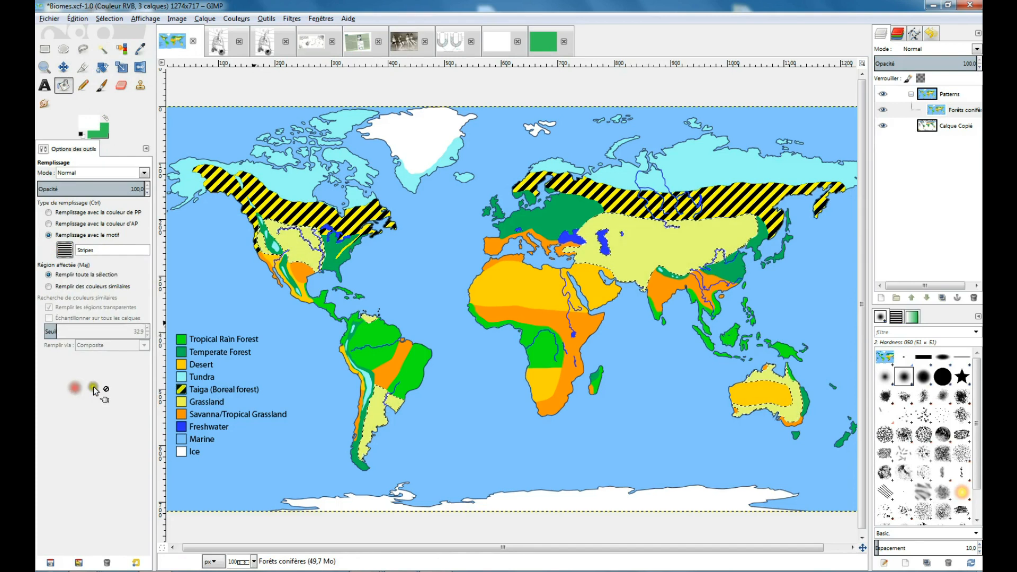
click(652, 252)
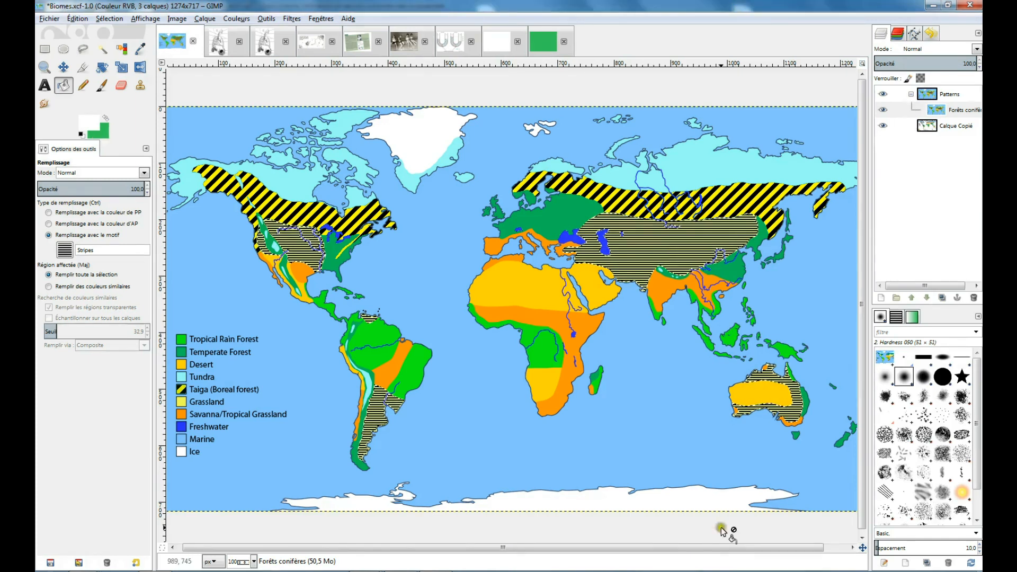
Switch to the Texte thalidomide image and place a horizontal guide at about 178 px, near the upper edge of the tilted green page
click(359, 42)
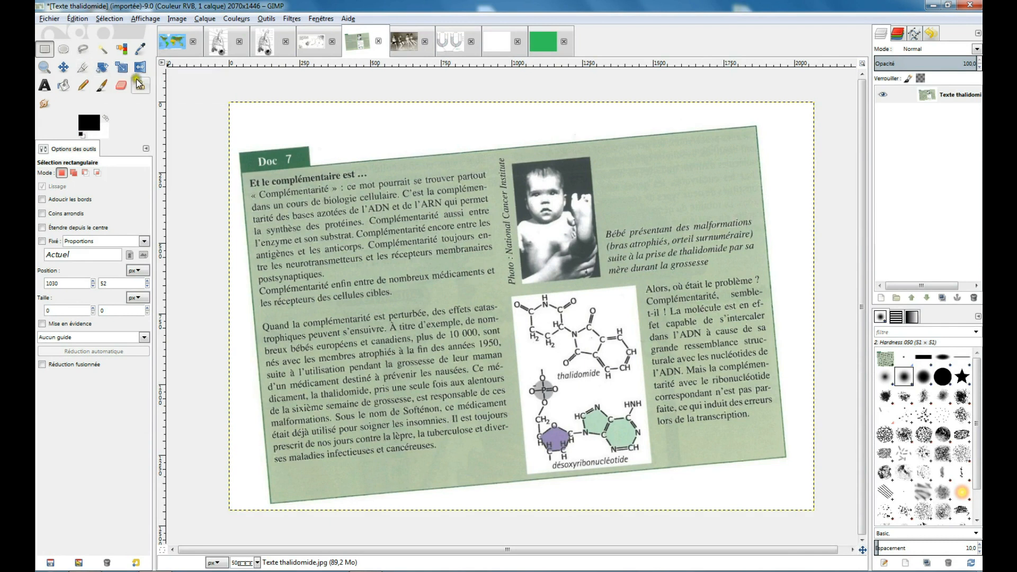
click(103, 69)
drag(420, 67, 419, 152)
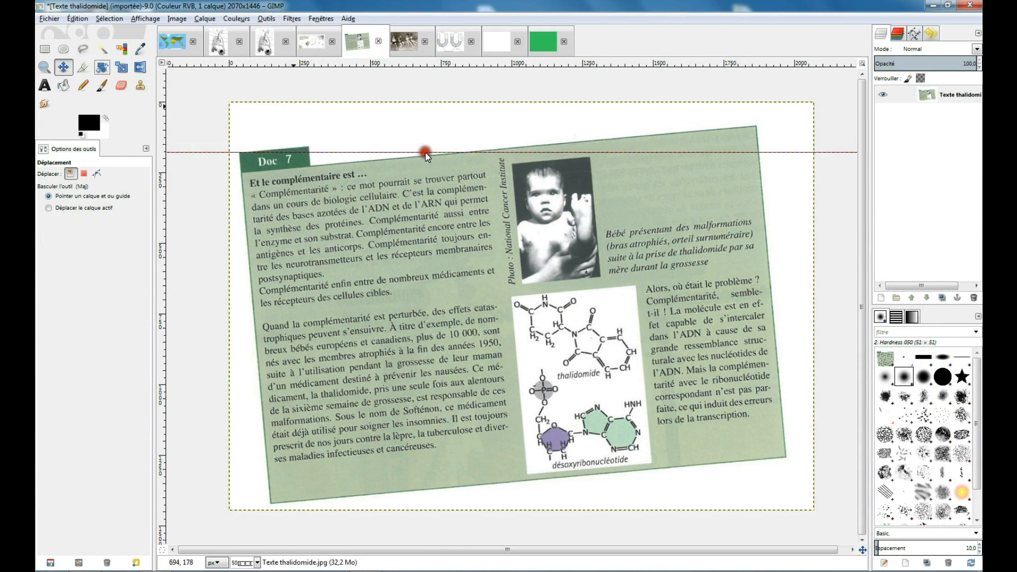
click(478, 289)
Straighten the tilted thalidomide page against the guide by rotating the layer 5.00° about its centre
click(103, 67)
click(443, 276)
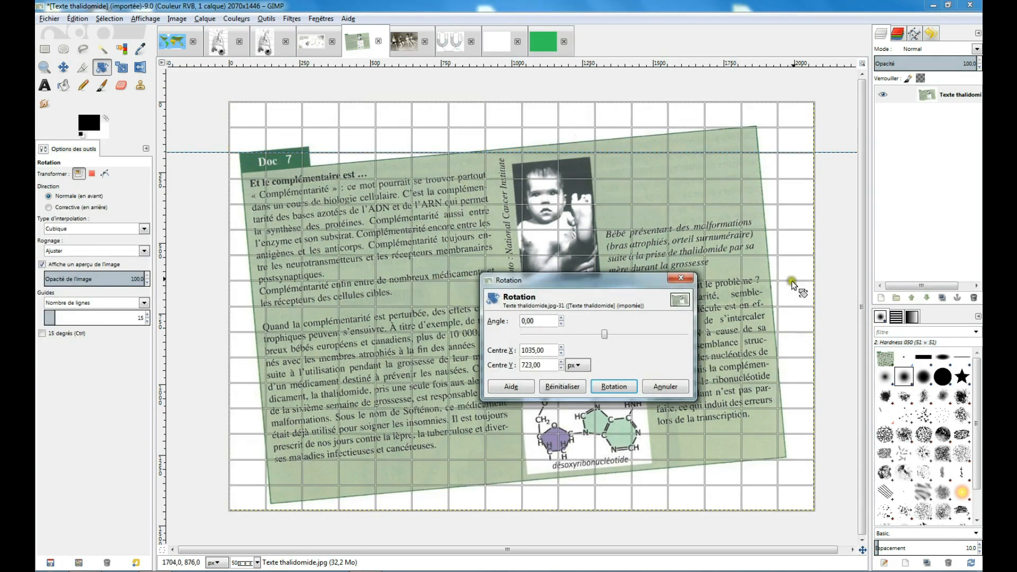
click(818, 100)
drag(818, 100, 842, 126)
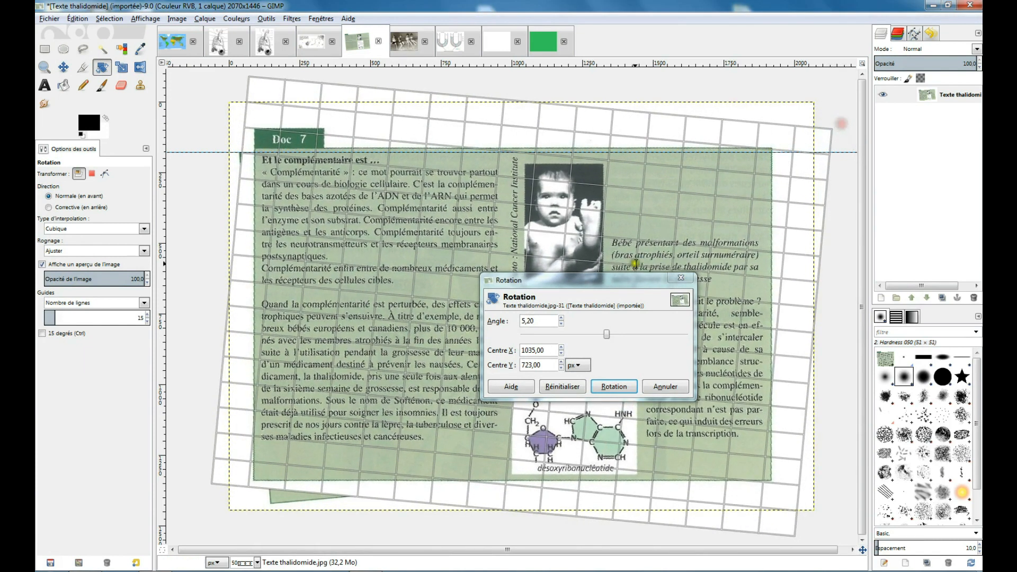
click(562, 325)
click(562, 325)
click(561, 325)
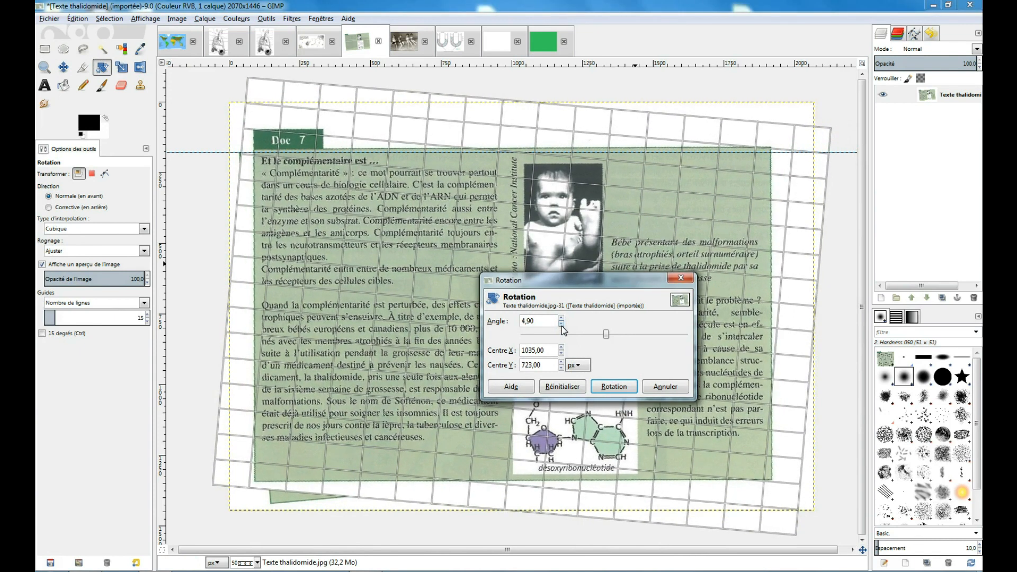
click(560, 318)
click(616, 387)
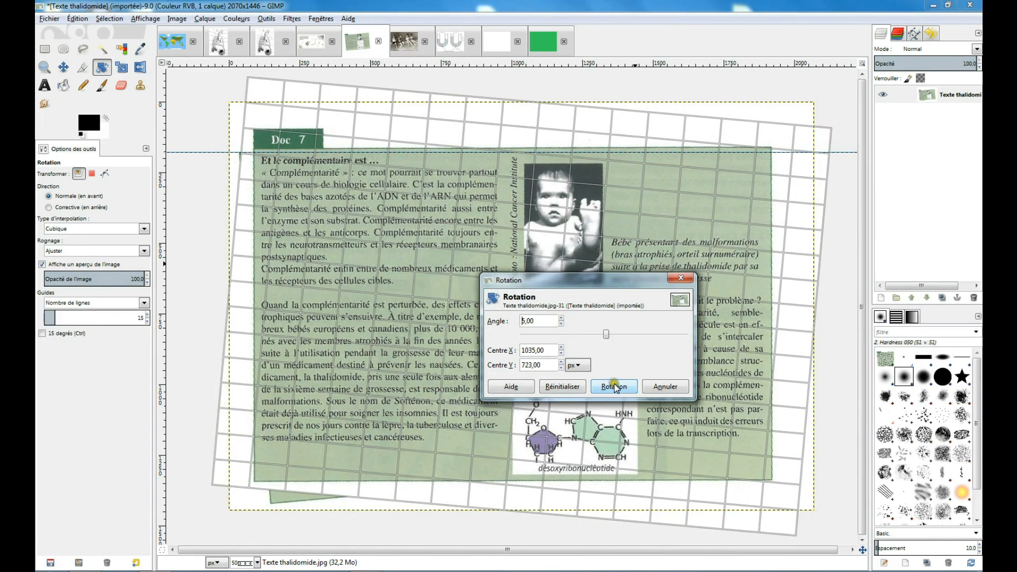
click(614, 387)
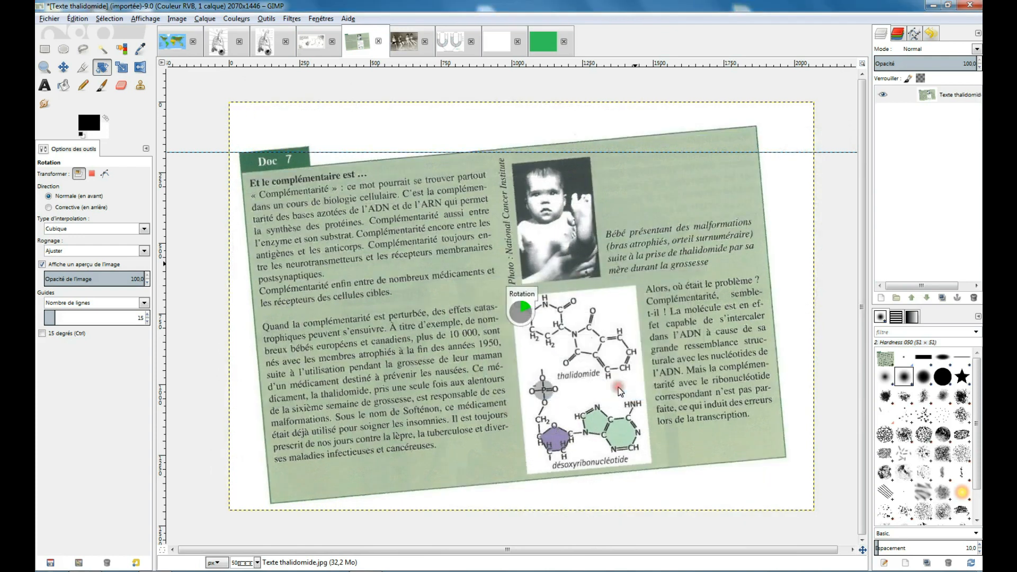